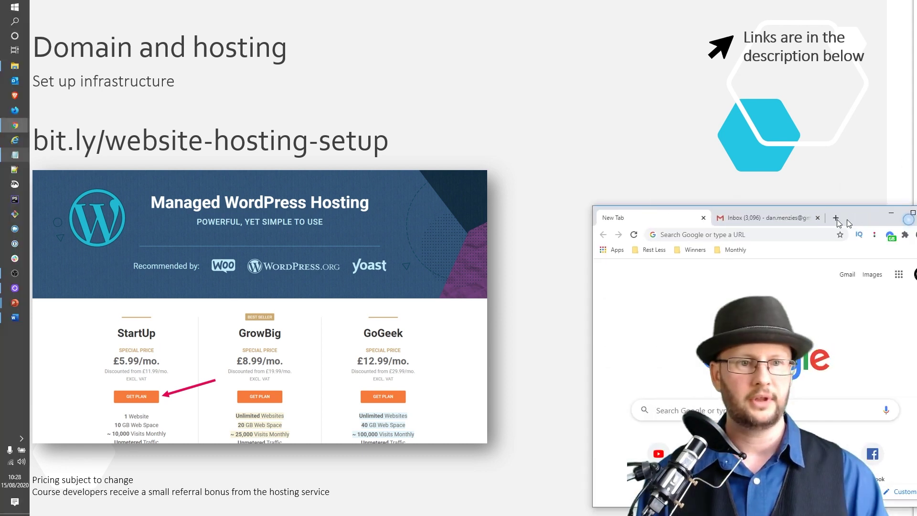
Load bit.ly/website-hosting-setup in Chrome and maximise the window on SiteGround's hosting page.
{"action": "left_click_drag", "start_coordinate": [844, 220], "coordinate": [641, 163]}
{"action": "left_click", "coordinate": [577, 175]}
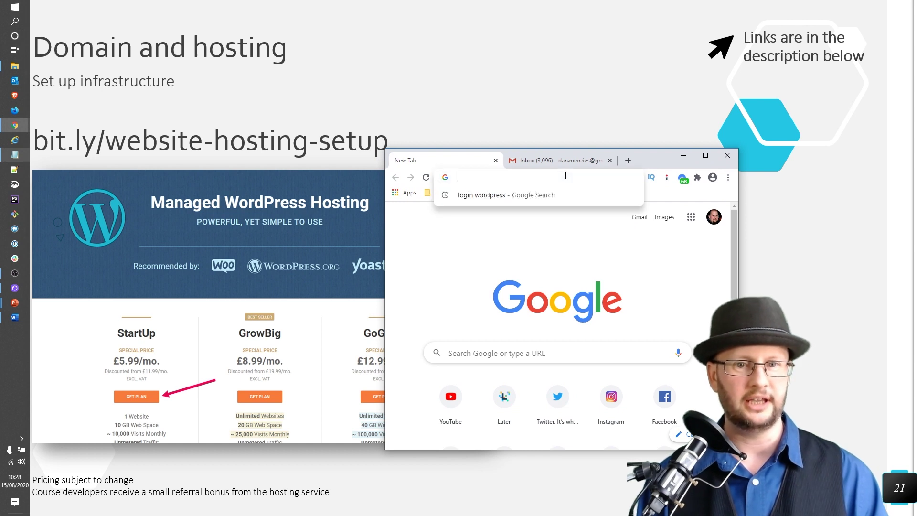
{"action": "type", "text": "bit."}
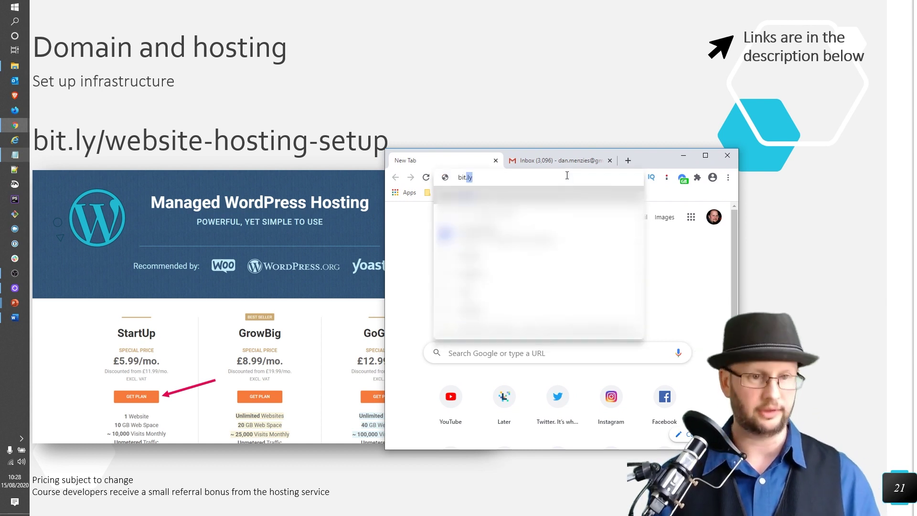
{"action": "type", "text": "lu"}
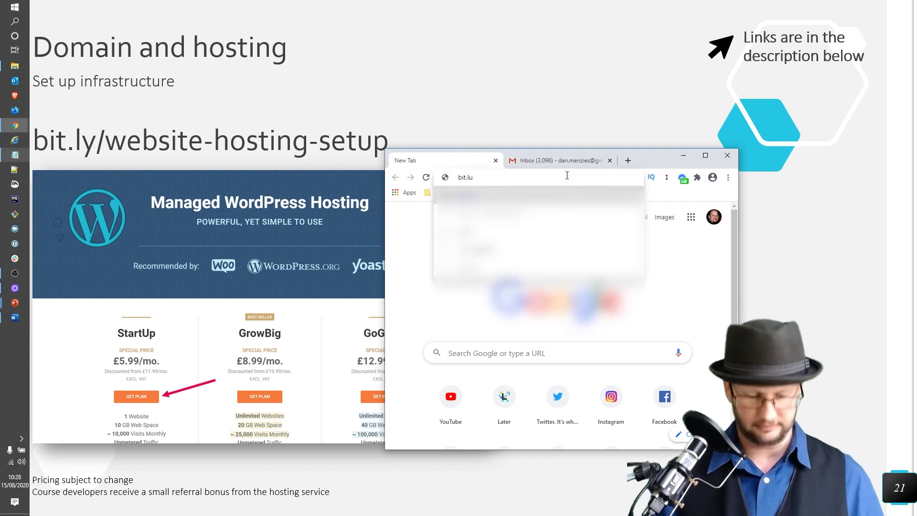
{"action": "key", "text": "BackSpace"}
{"action": "type", "text": "y/w"}
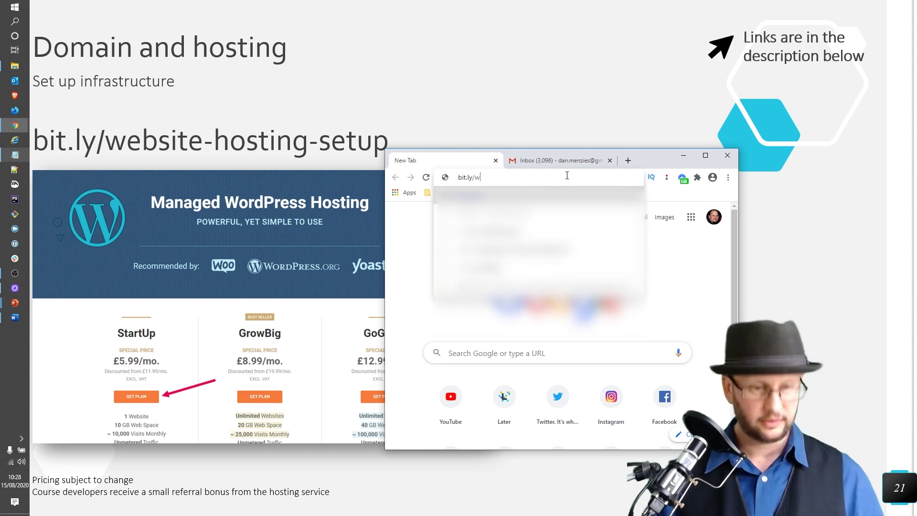
{"action": "type", "text": "ebsite-"}
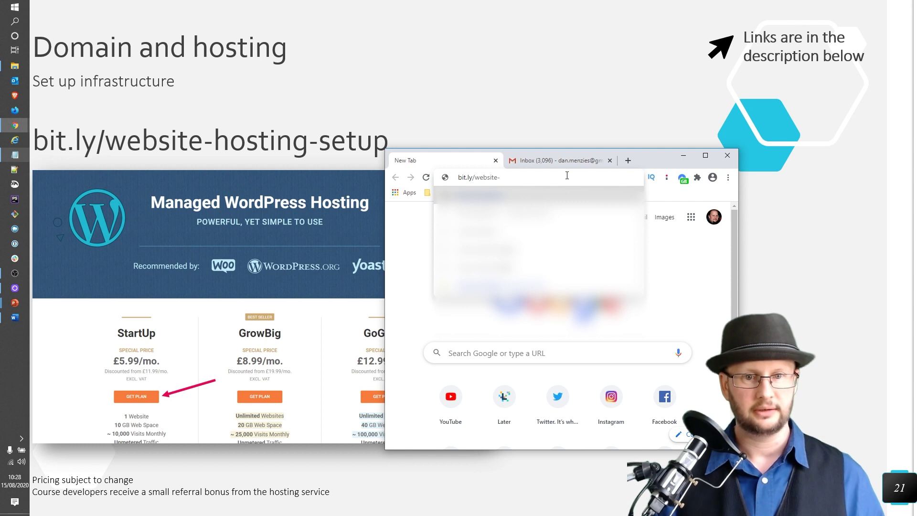
{"action": "type", "text": "hosting"}
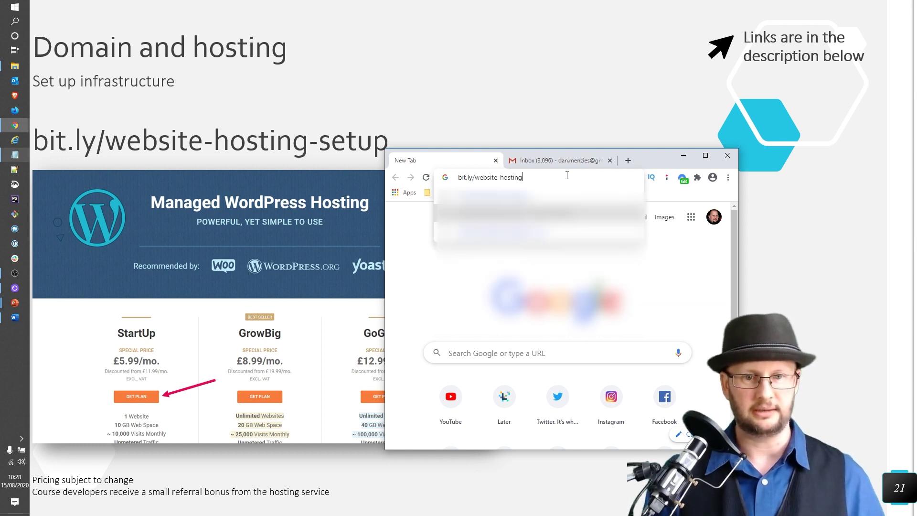
{"action": "type", "text": "-setup"}
{"action": "key", "text": "Return"}
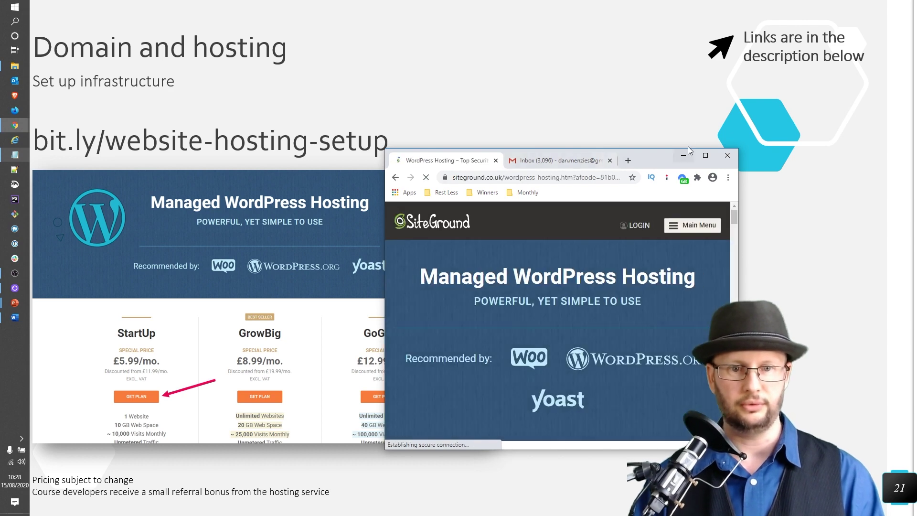
{"action": "left_click", "coordinate": [704, 156]}
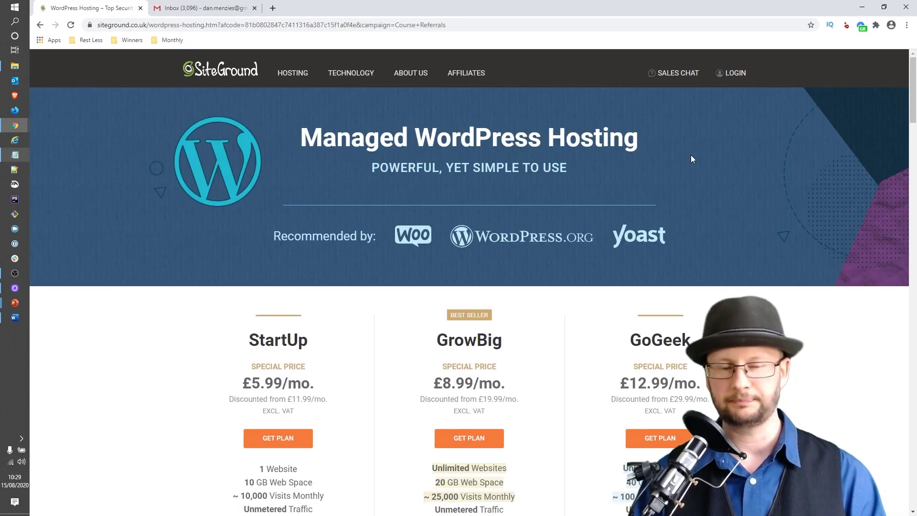
Scroll to the plans, highlight StartUp's Free SSL feature, and order the StartUp plan.
{"action": "scroll", "coordinate": [648, 143], "scroll_direction": "down", "scroll_amount": 2}
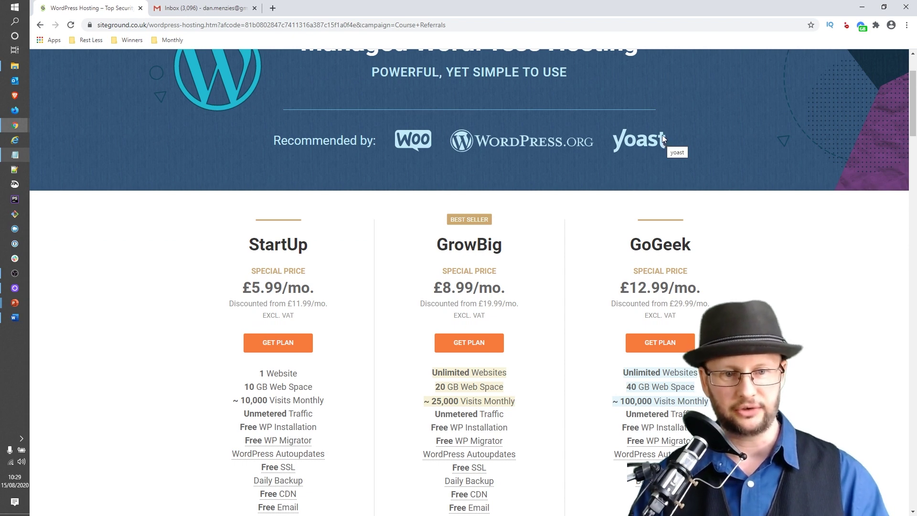
{"action": "scroll", "coordinate": [662, 135], "scroll_direction": "down", "scroll_amount": 2}
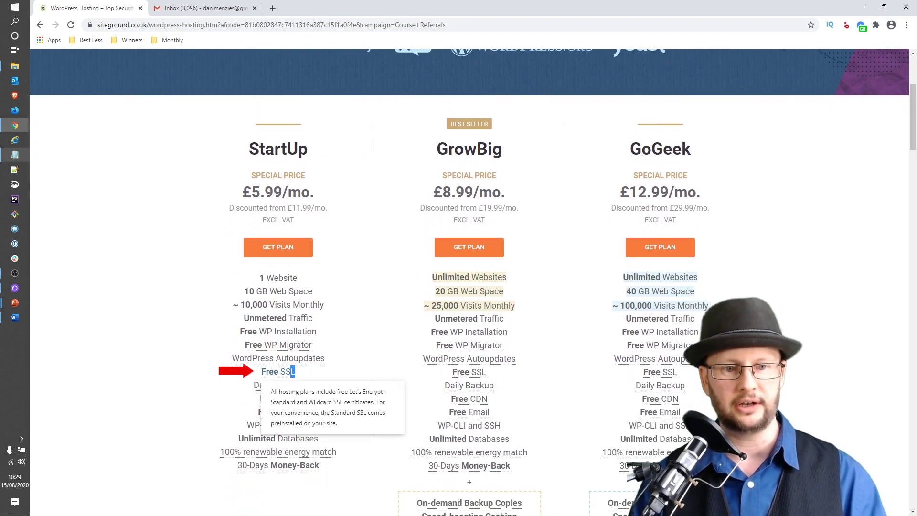
{"action": "left_click_drag", "start_coordinate": [297, 373], "coordinate": [264, 378]}
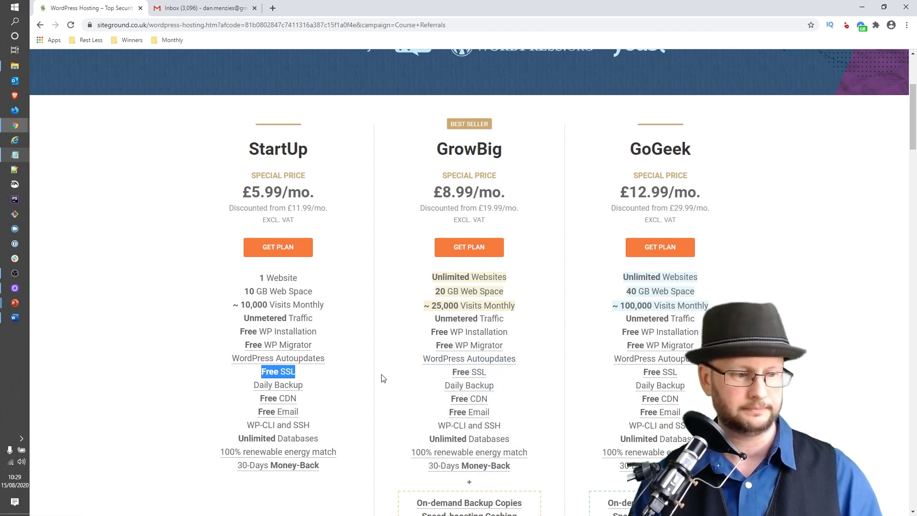
{"action": "left_click", "coordinate": [275, 252]}
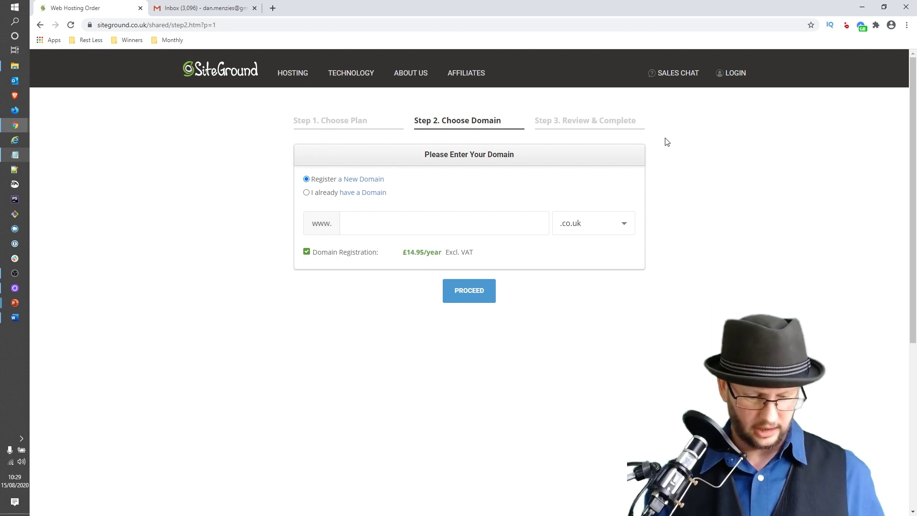
Choose error418 with the .coffee extension, note the £18.95 price, and proceed.
{"action": "type", "text": "err"}
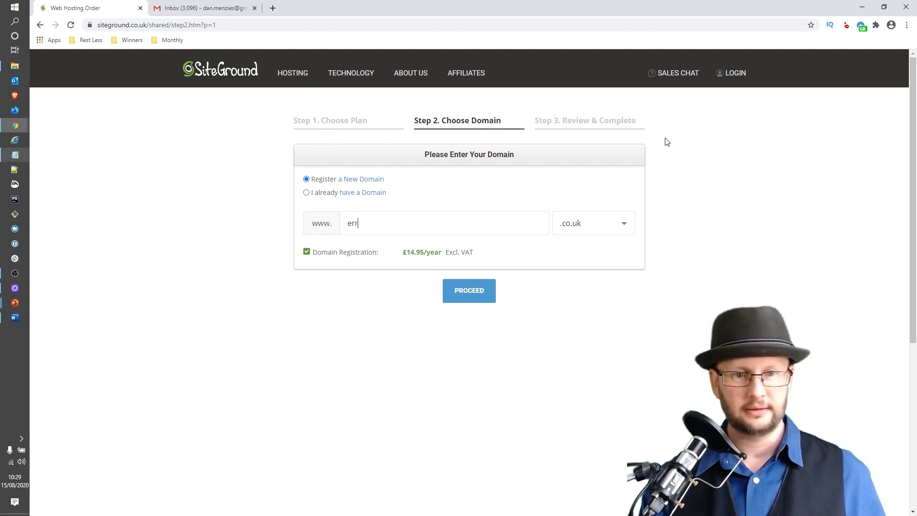
{"action": "type", "text": "or418"}
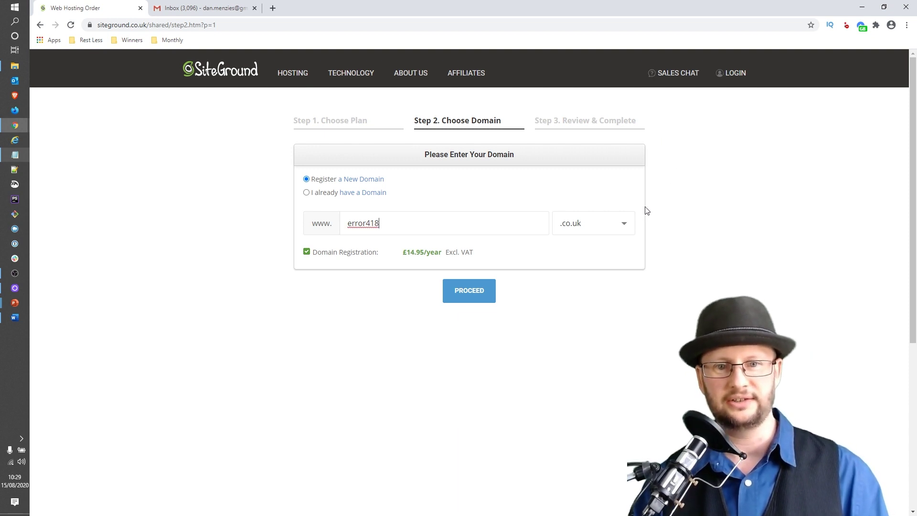
{"action": "left_click", "coordinate": [632, 225]}
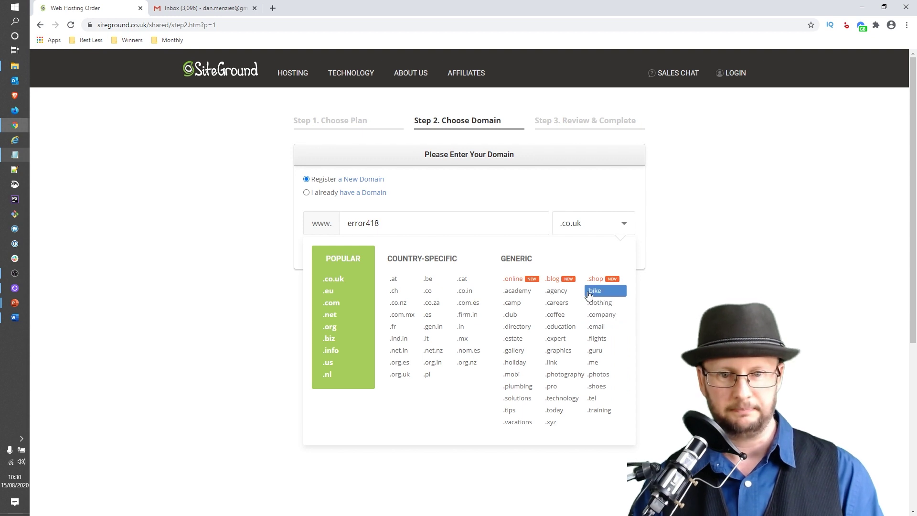
{"action": "left_click", "coordinate": [555, 317]}
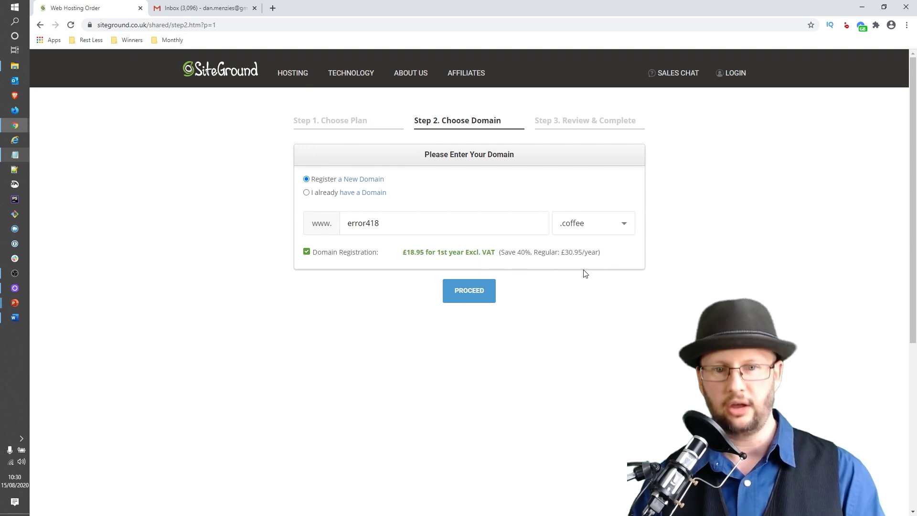
{"action": "double_click", "coordinate": [425, 254]}
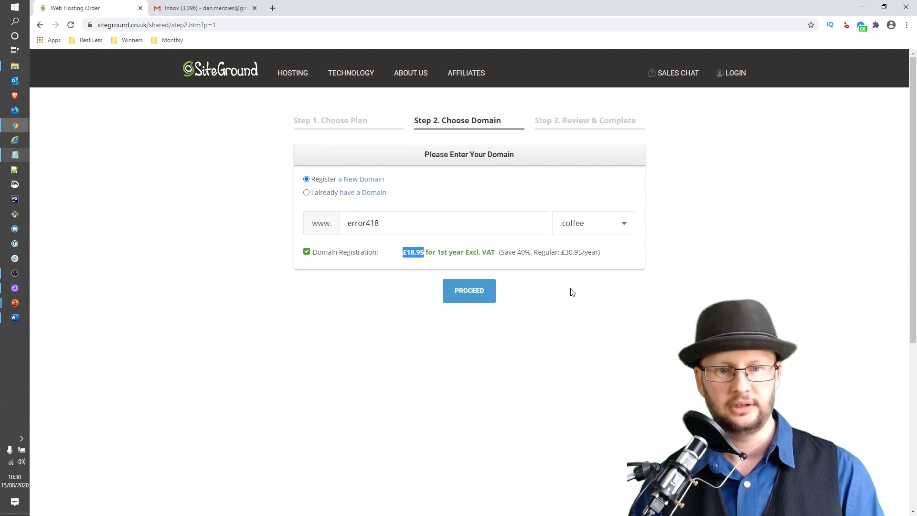
{"action": "left_click", "coordinate": [458, 292]}
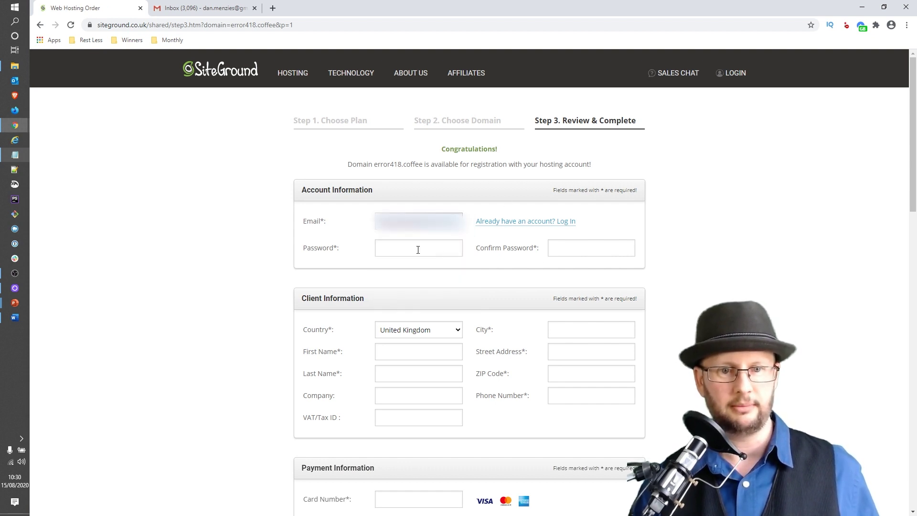
Enter the account password and confirm it.
{"action": "left_click", "coordinate": [419, 249]}
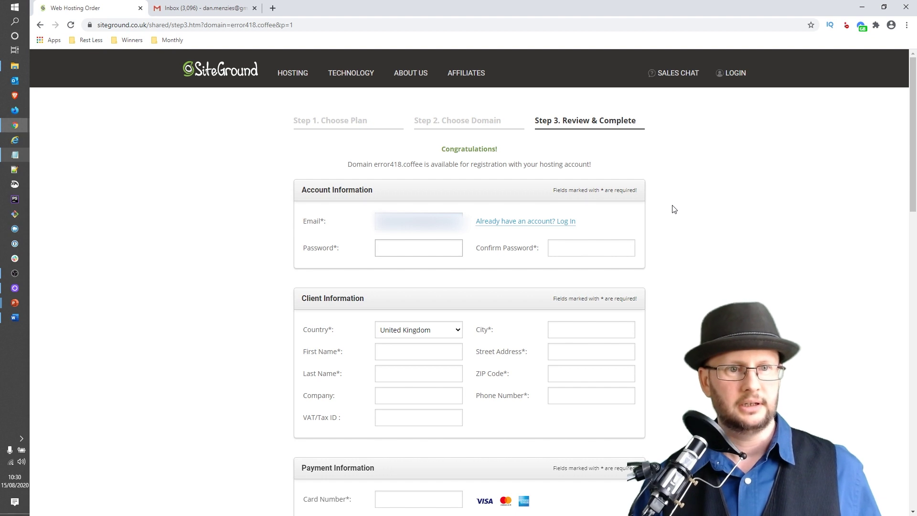
{"action": "type", "text": "•••••"}
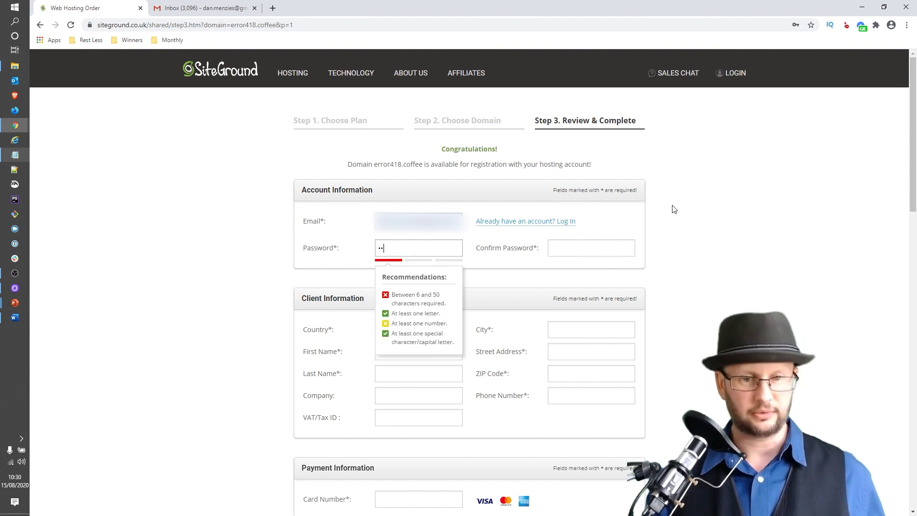
{"action": "type", "text": "••••••"}
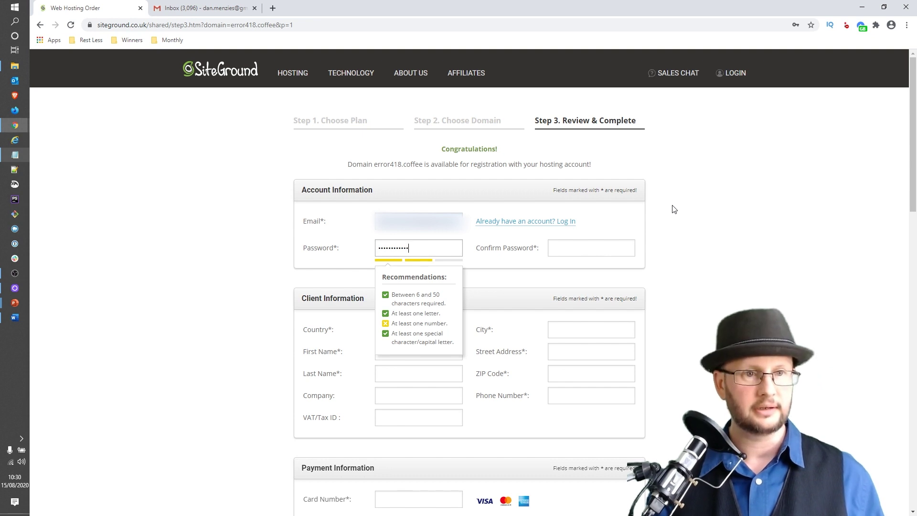
{"action": "type", "text": "••••"}
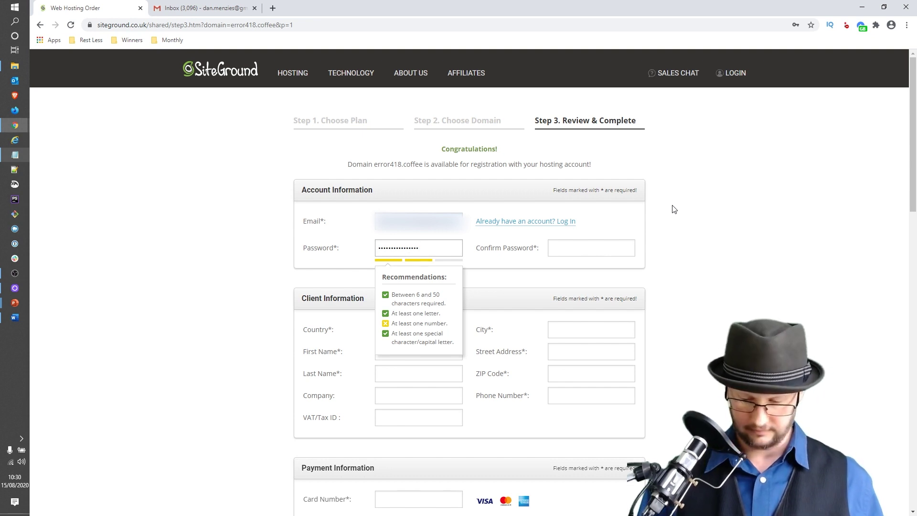
{"action": "type", "text": "••"}
{"action": "key", "text": "Tab"}
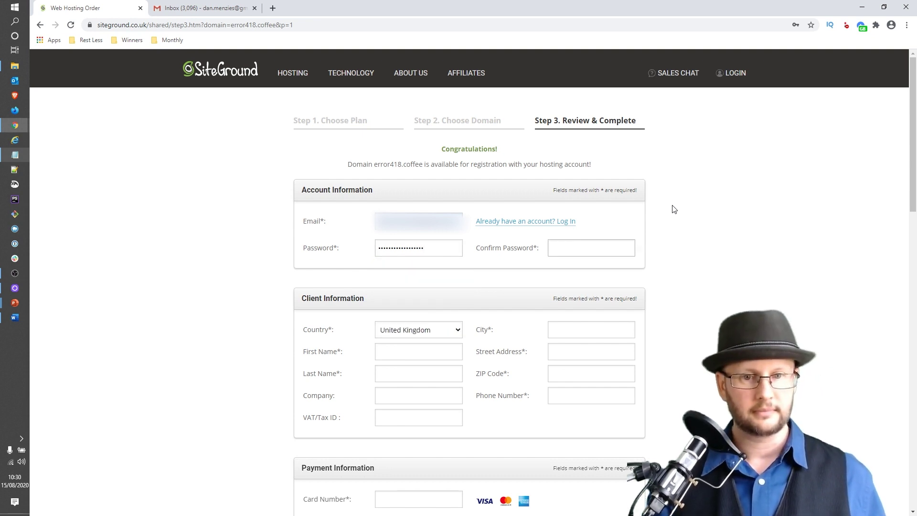
{"action": "type", "text": "•"}
{"action": "type", "text": "••••••"}
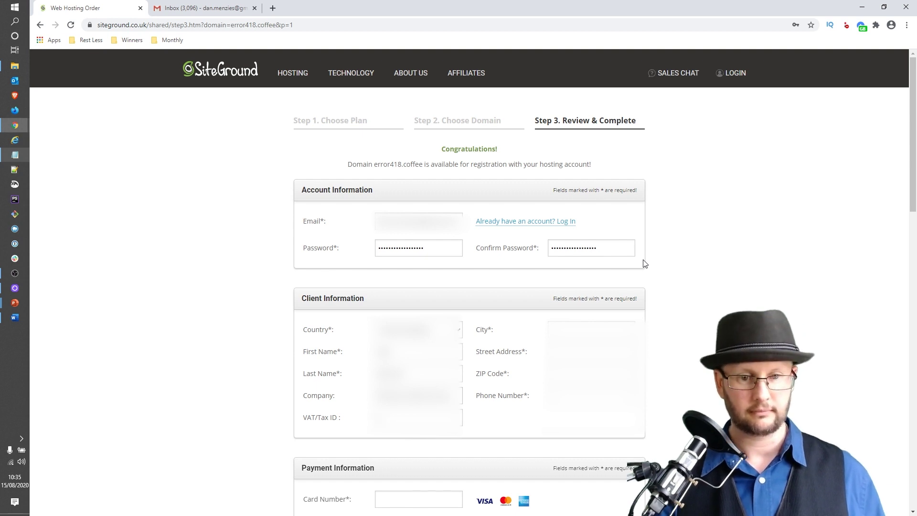
Fill in the client contact details, completing a valid ZIP code.
{"action": "key", "text": "ctrl+v"}
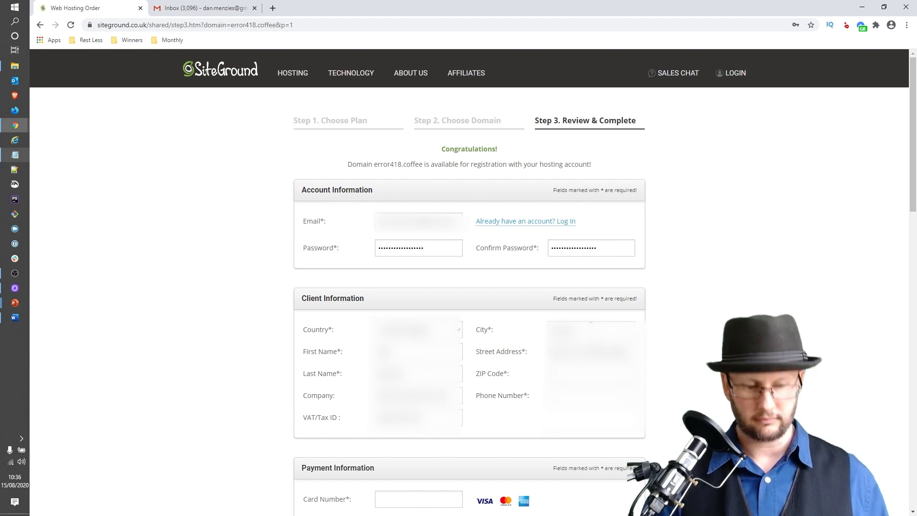
{"action": "type", "text": "L"}
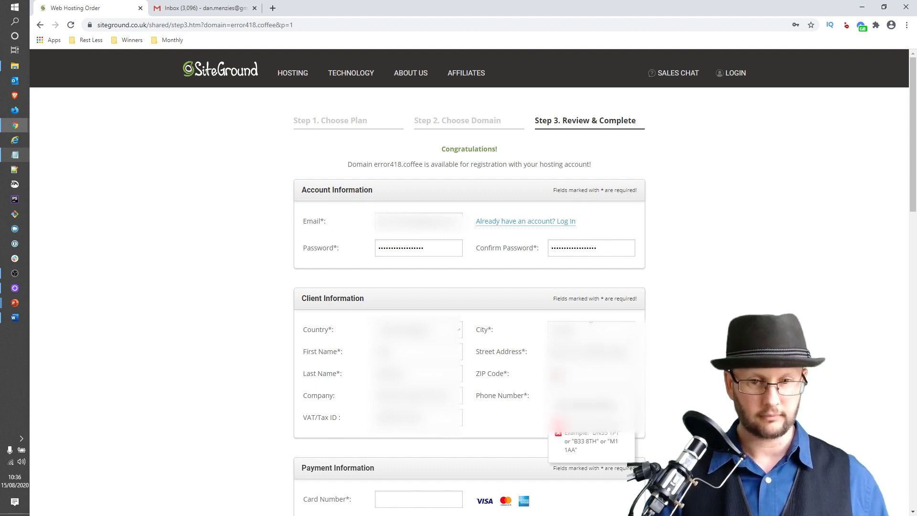
{"action": "type", "text": "A"}
{"action": "key", "text": "Tab"}
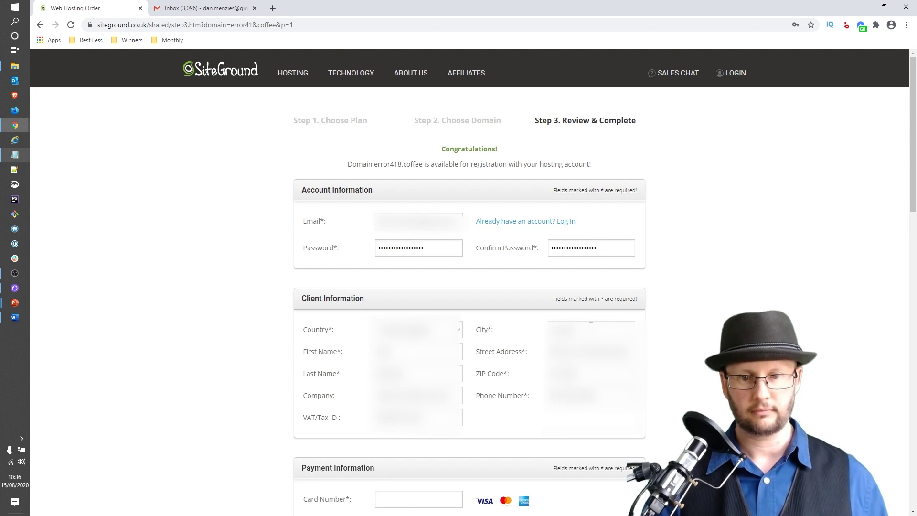
{"action": "scroll", "coordinate": [470, 282], "scroll_direction": "down", "scroll_amount": 6}
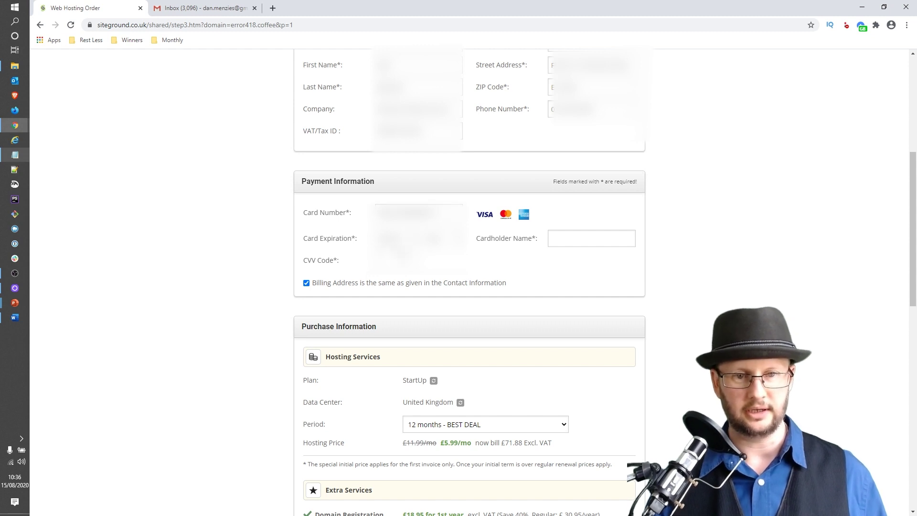
Choose the card expiry month and year and enter the cardholder's name.
{"action": "left_click", "coordinate": [391, 240]}
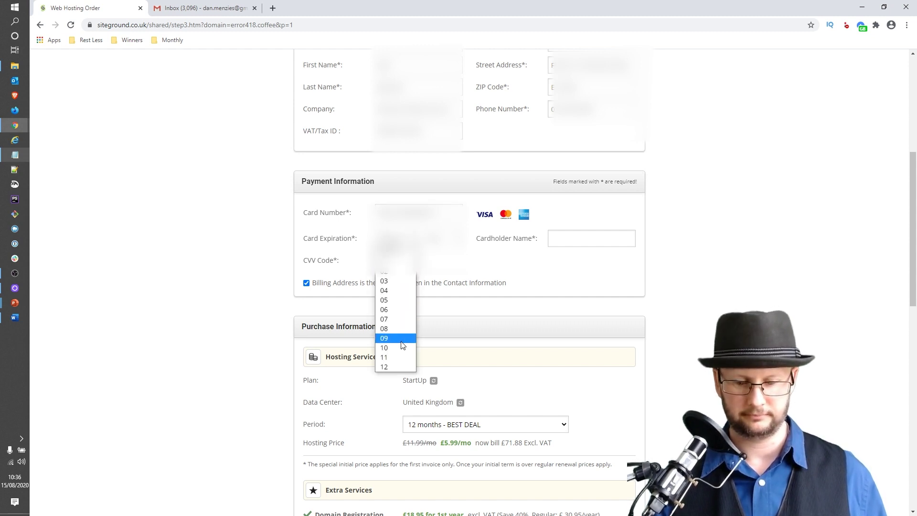
{"action": "left_click", "coordinate": [396, 282]}
{"action": "left_click", "coordinate": [440, 250]}
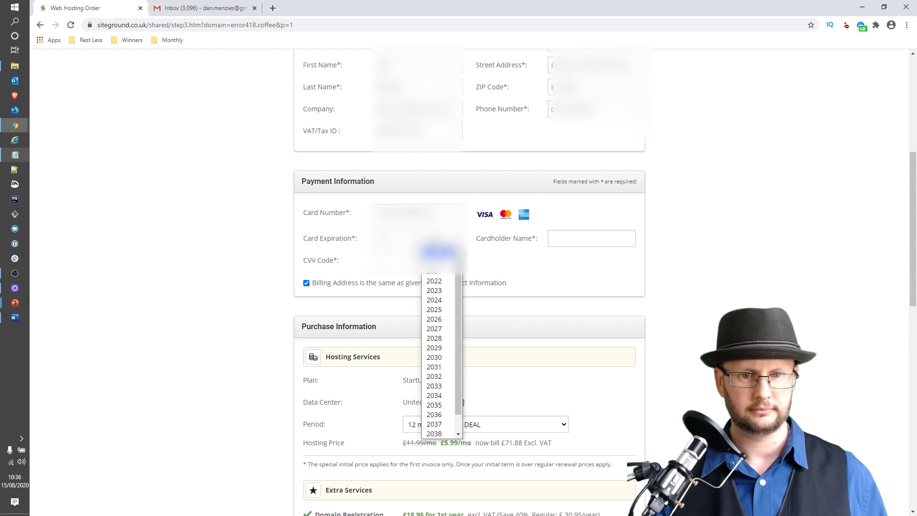
{"action": "left_click", "coordinate": [434, 282]}
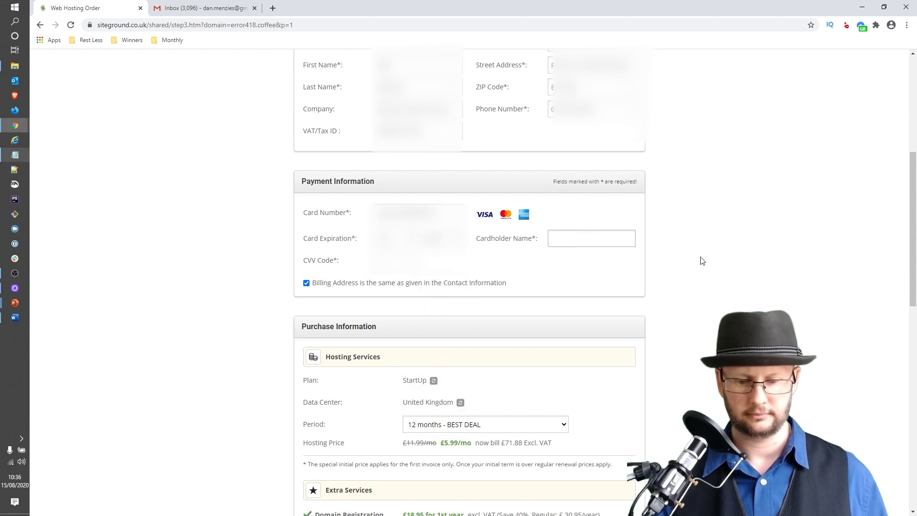
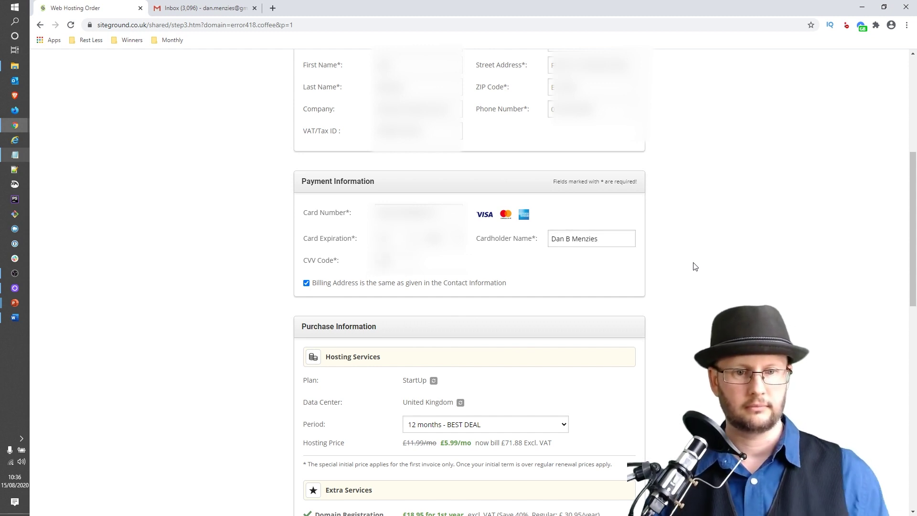
{"action": "scroll", "coordinate": [700, 265], "scroll_direction": "down", "scroll_amount": 3}
{"action": "scroll", "coordinate": [705, 270], "scroll_direction": "down", "scroll_amount": 2}
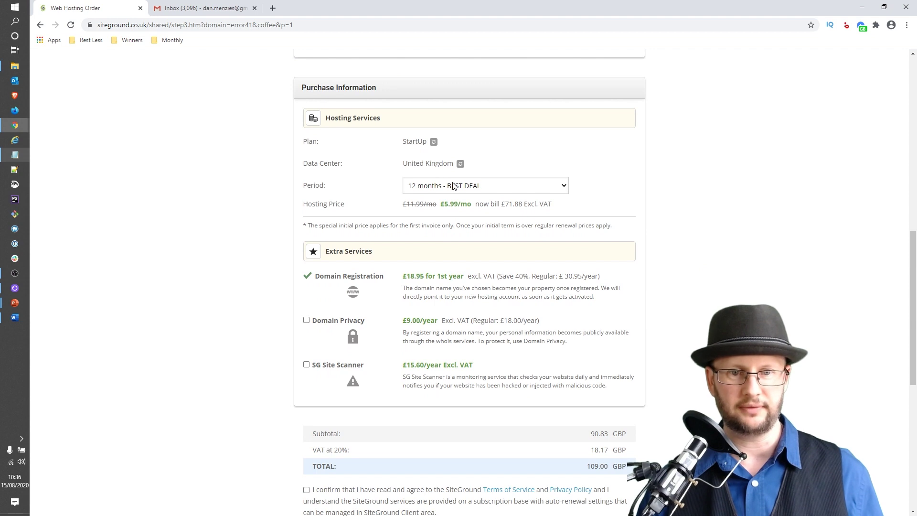
Keep the 12-month period and add Domain Privacy, bringing the total to 119.80 GBP.
{"action": "left_click", "coordinate": [516, 185]}
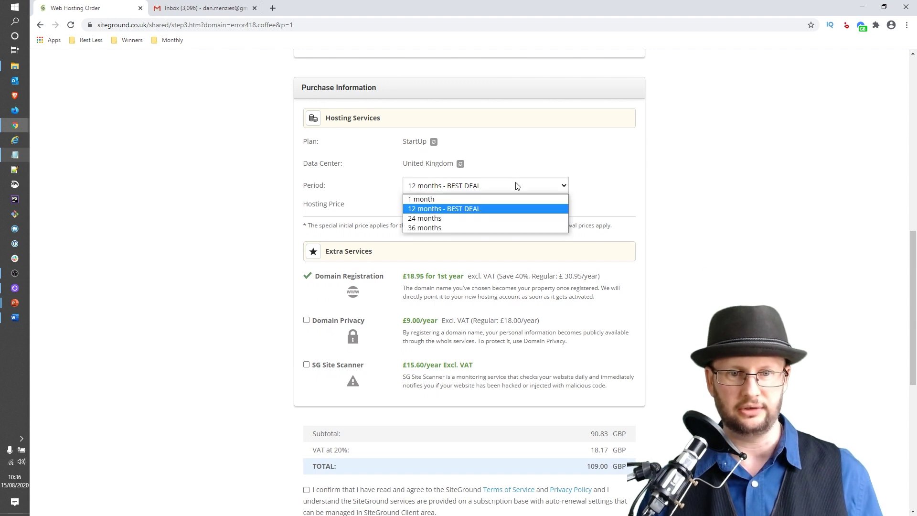
{"action": "left_click", "coordinate": [458, 212]}
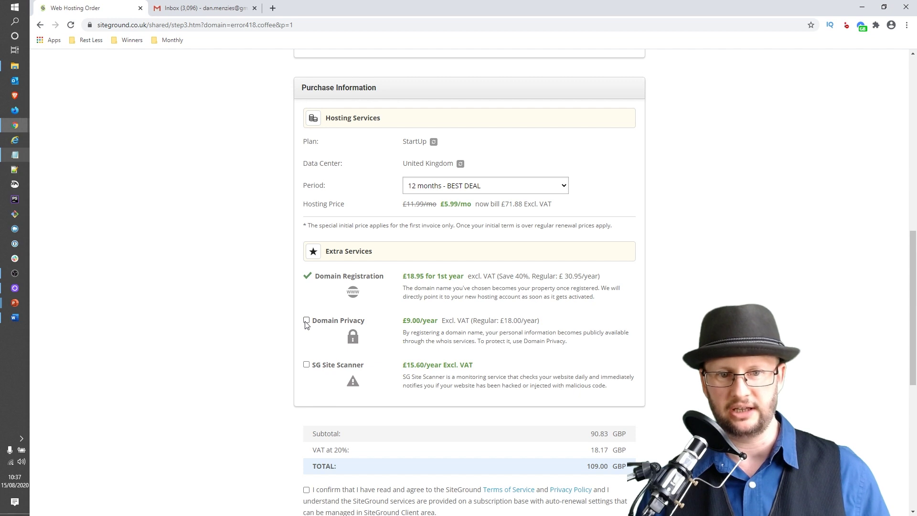
{"action": "left_click", "coordinate": [306, 322]}
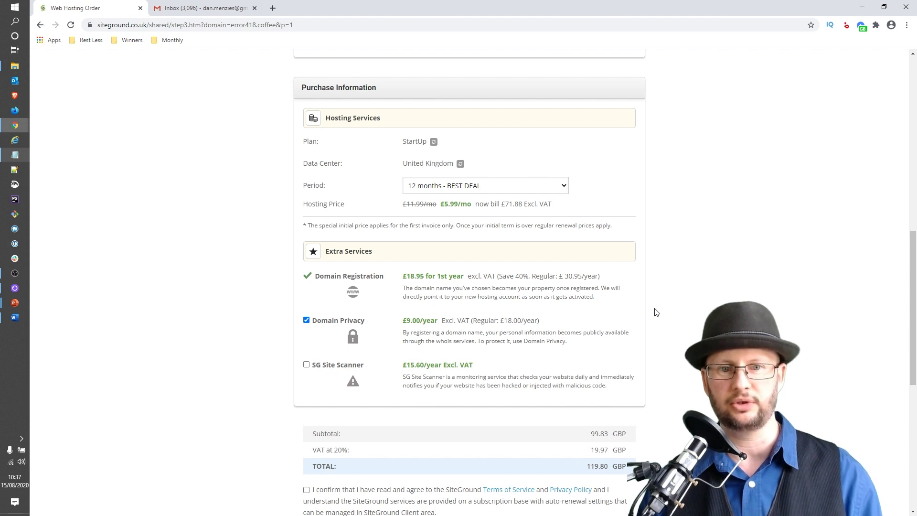
Accept the terms of service and opt in to news and special offers.
{"action": "scroll", "coordinate": [657, 313], "scroll_direction": "down", "scroll_amount": 3}
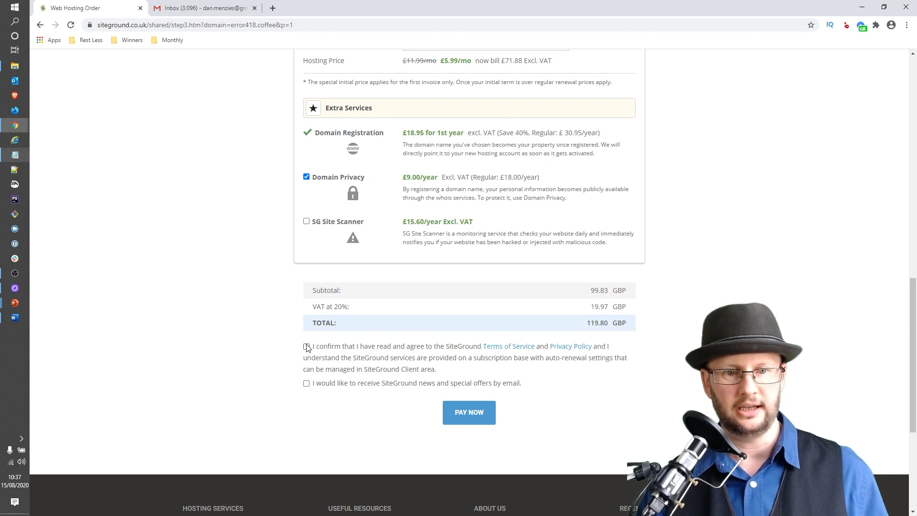
{"action": "left_click", "coordinate": [307, 347]}
{"action": "left_click", "coordinate": [306, 383]}
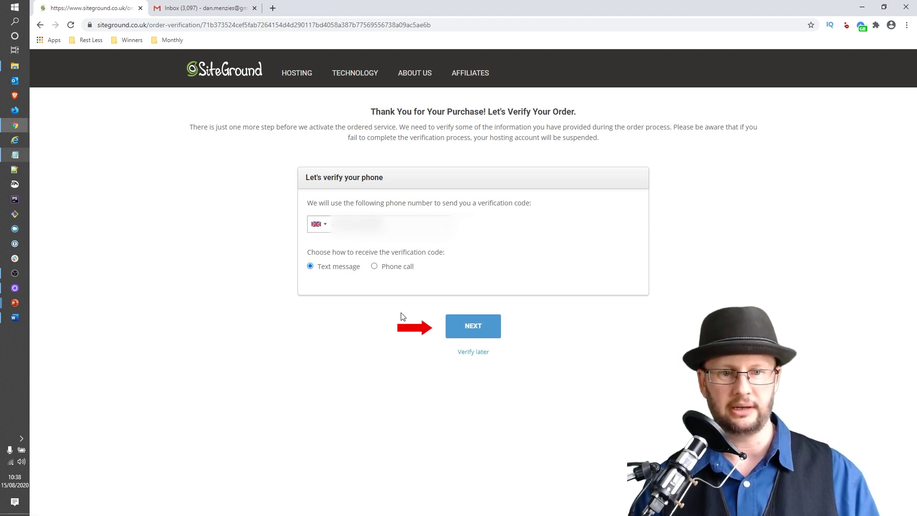
Have the verification code sent by text message and submit it.
{"action": "left_click", "coordinate": [475, 334]}
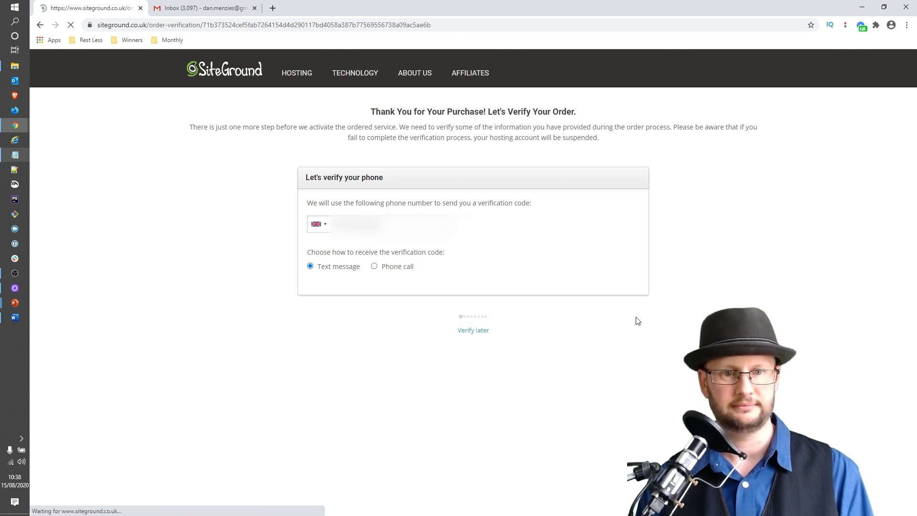
{"action": "left_click", "coordinate": [363, 228]}
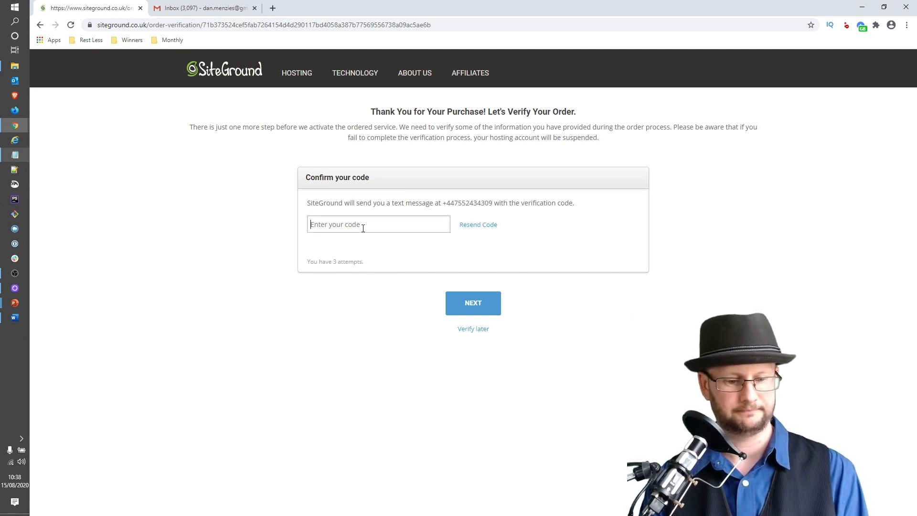
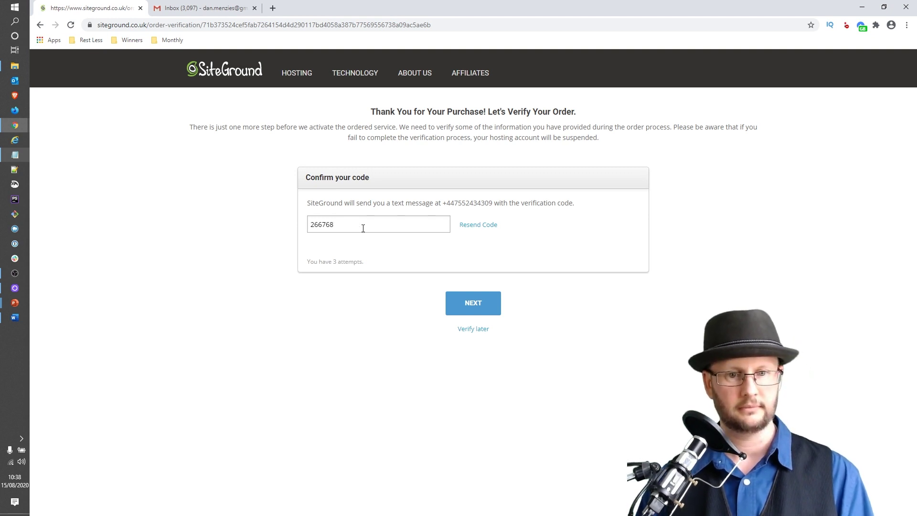
{"action": "left_click", "coordinate": [458, 312]}
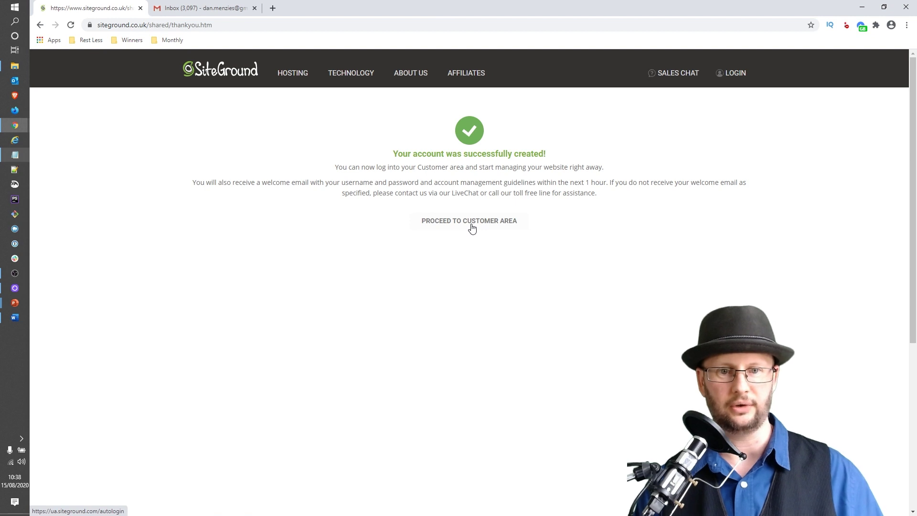
Go to the Customer Area and sign in with the saved username and account password.
{"action": "left_click", "coordinate": [472, 227]}
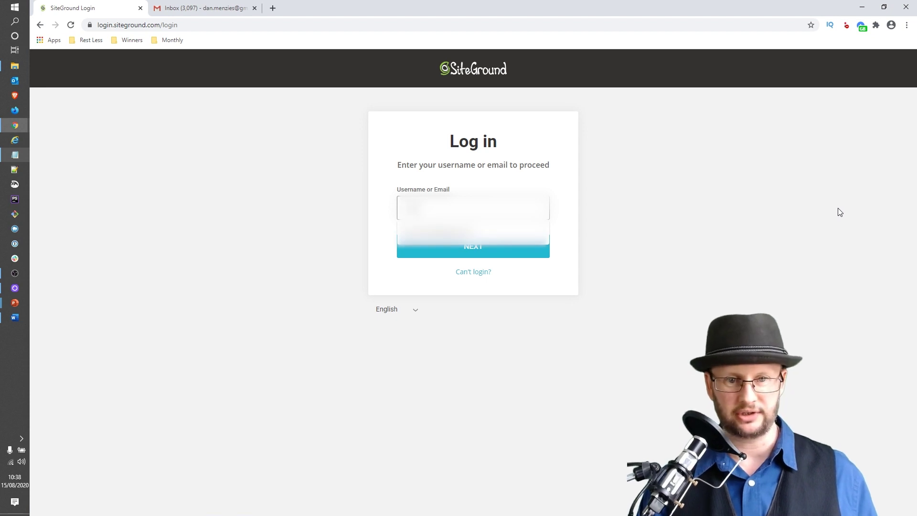
{"action": "key", "text": "Down"}
{"action": "key", "text": "Return"}
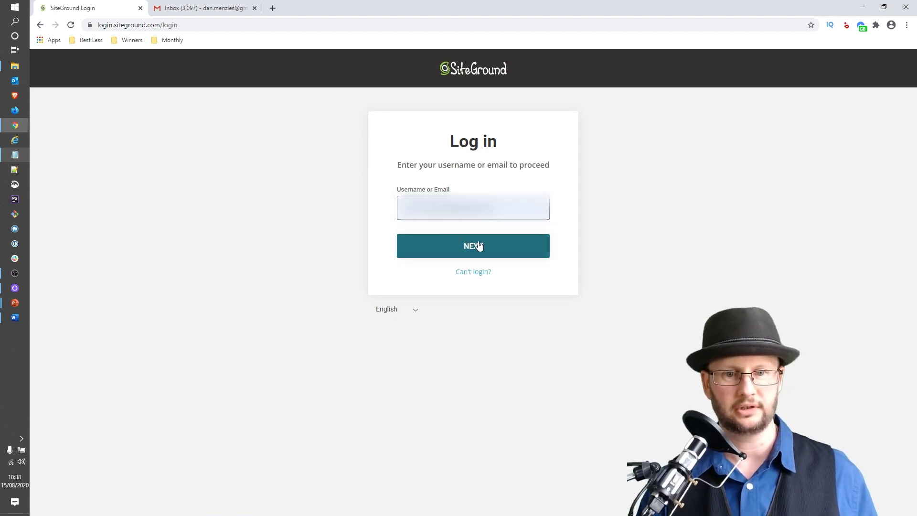
{"action": "left_click", "coordinate": [479, 246]}
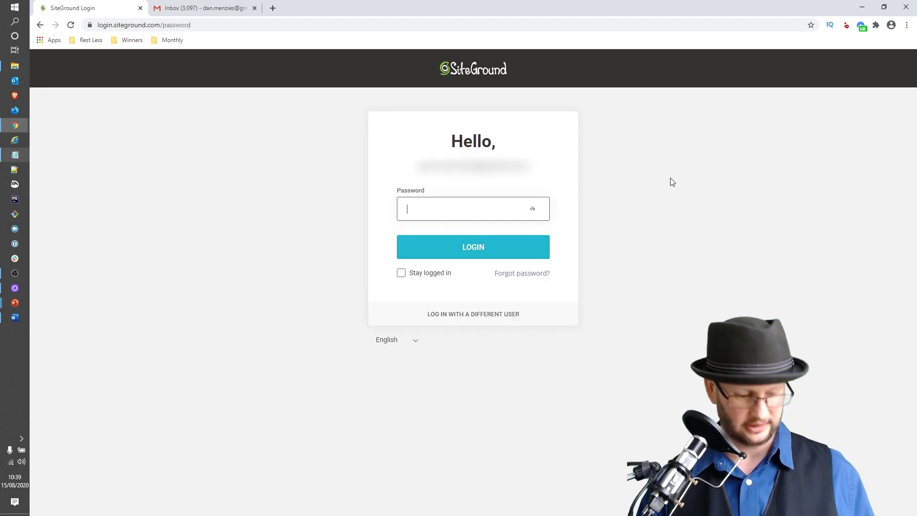
{"action": "type", "text": "******"}
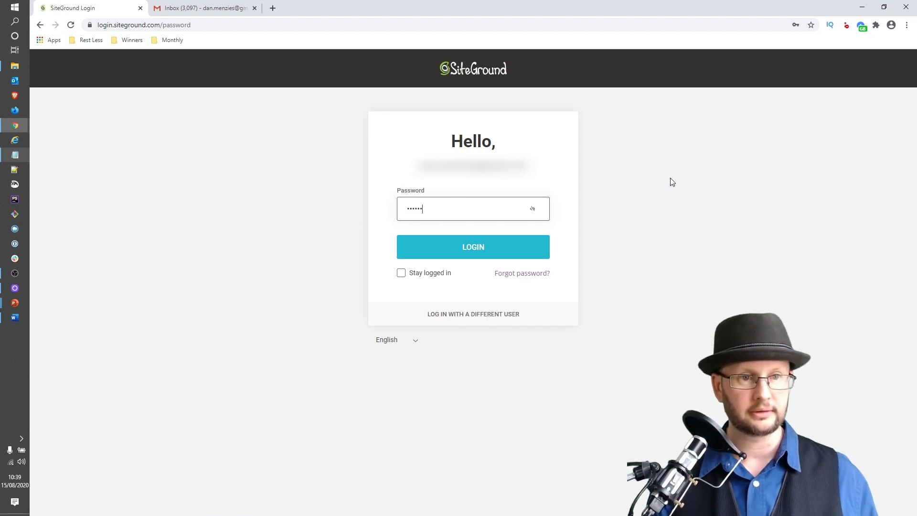
{"action": "type", "text": "*********"}
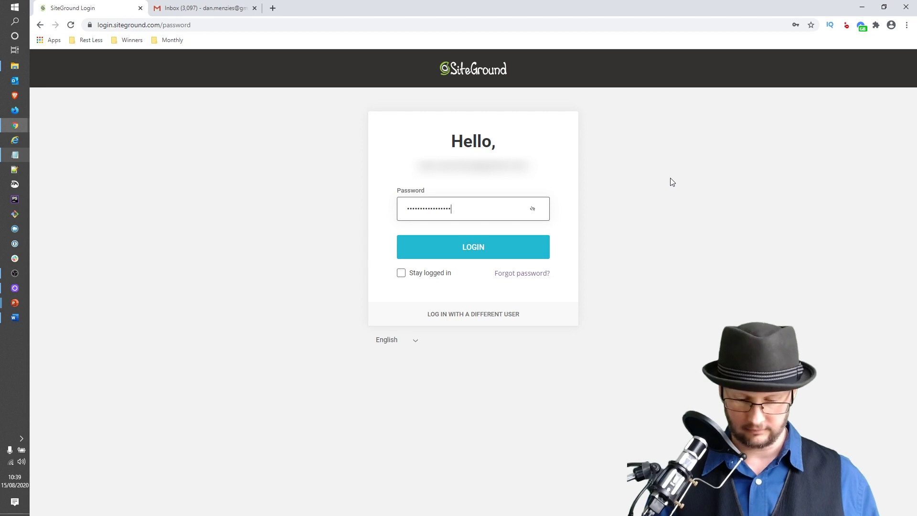
{"action": "type", "text": "*"}
{"action": "key", "text": "Return"}
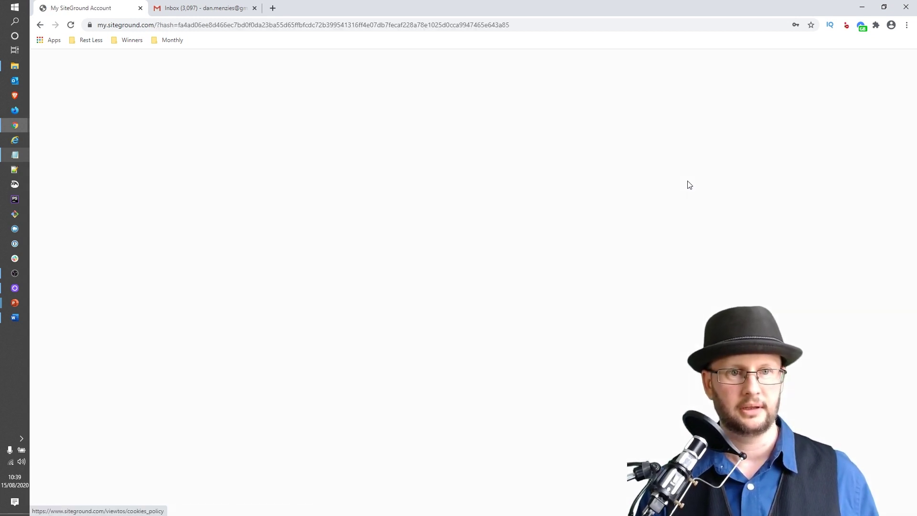
Decline Chrome's password saving and begin setting up the error418.coffee website.
{"action": "left_click", "coordinate": [795, 181]}
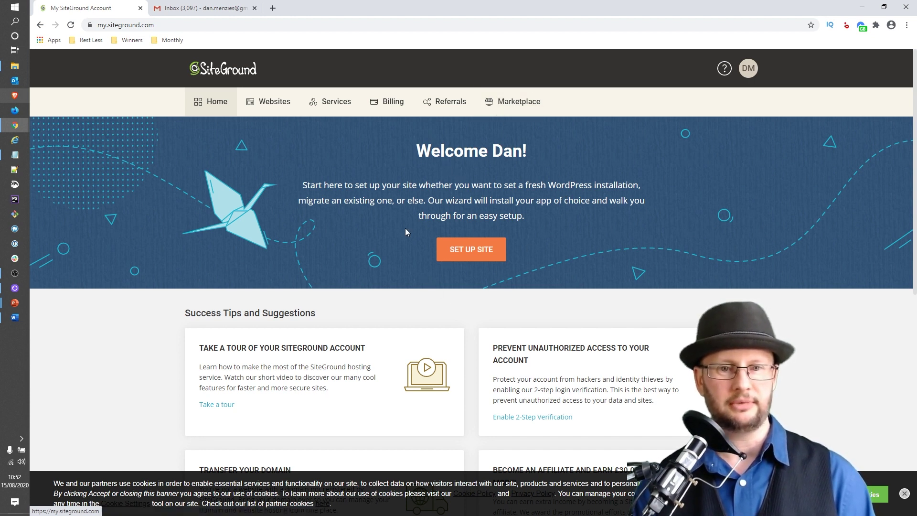
{"action": "left_click", "coordinate": [487, 255]}
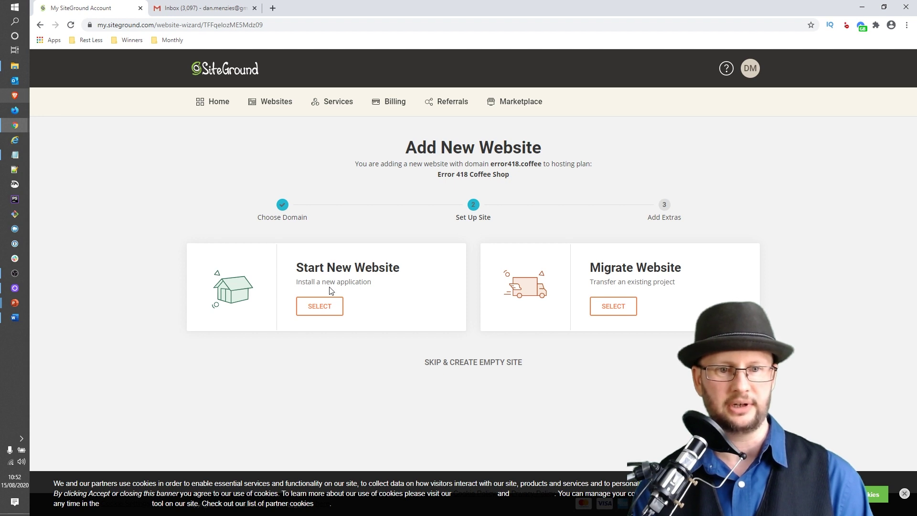
Choose Start New Website with WordPress as the application.
{"action": "left_click_drag", "start_coordinate": [296, 282], "coordinate": [381, 282]}
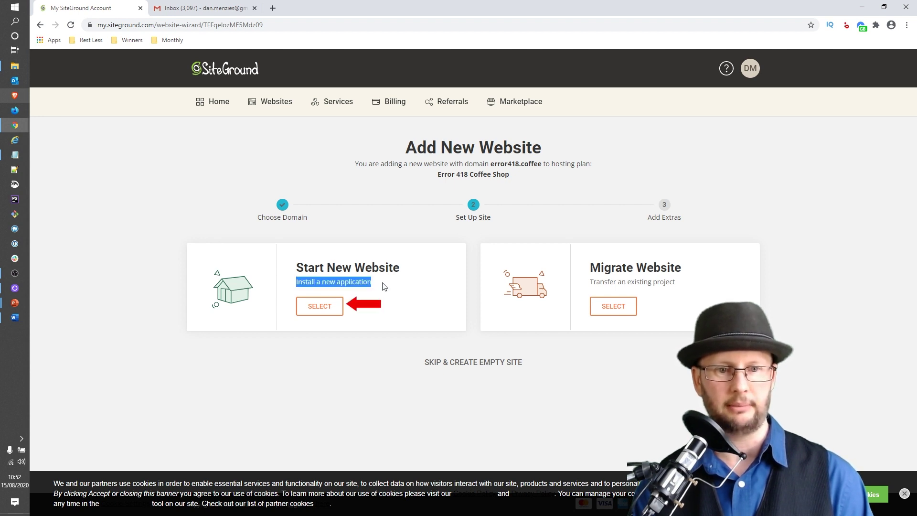
{"action": "left_click", "coordinate": [325, 307]}
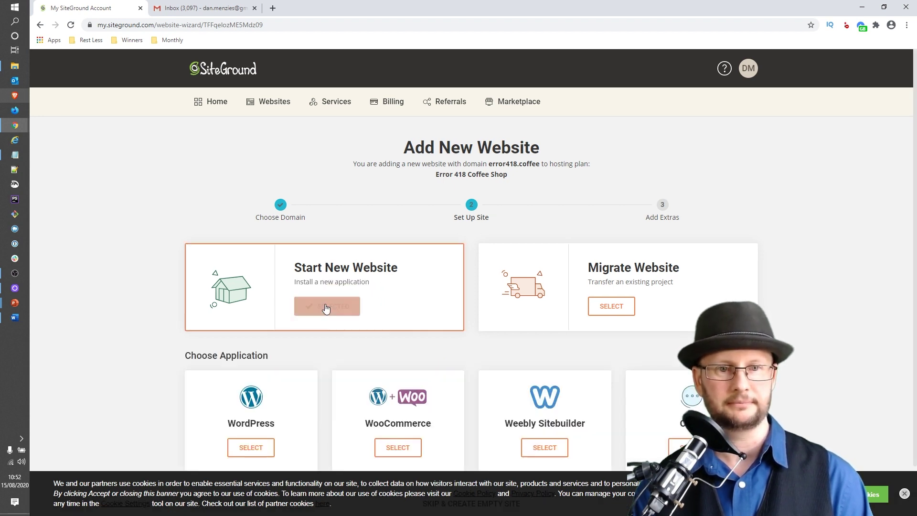
{"action": "scroll", "coordinate": [547, 187], "scroll_direction": "down", "scroll_amount": 1}
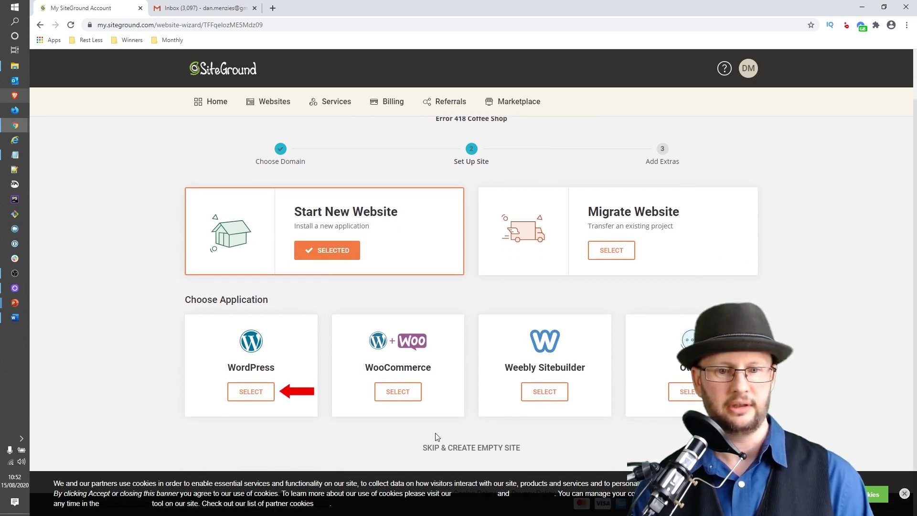
{"action": "left_click", "coordinate": [252, 392]}
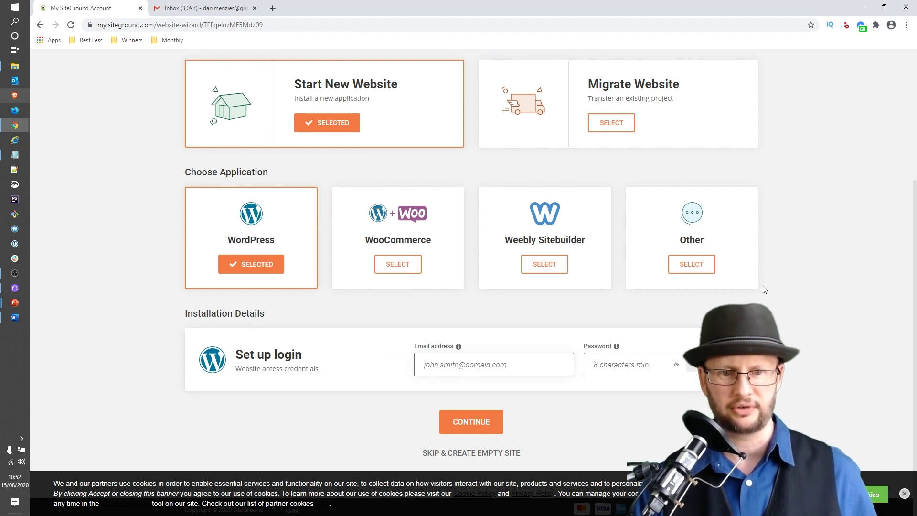
Fill in the login email and a strong password for the WordPress site.
{"action": "type", "text": "dan"}
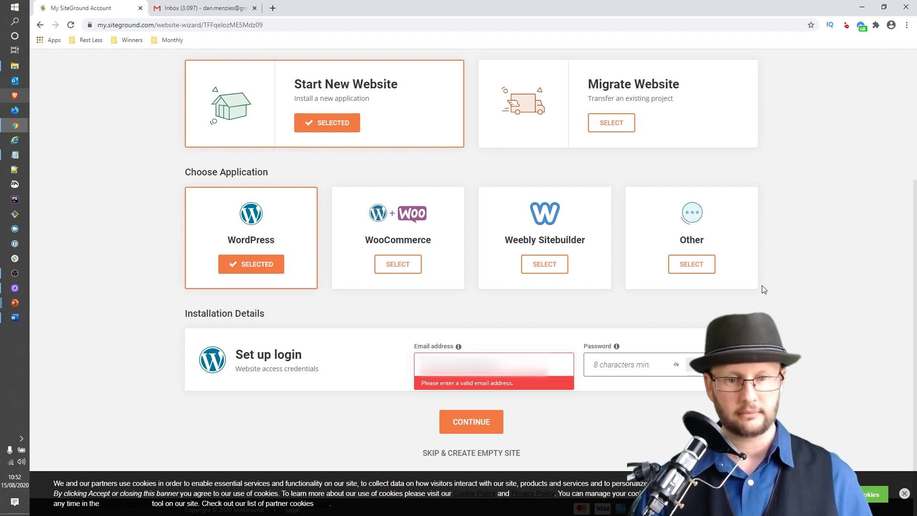
{"action": "type", "text": "m"}
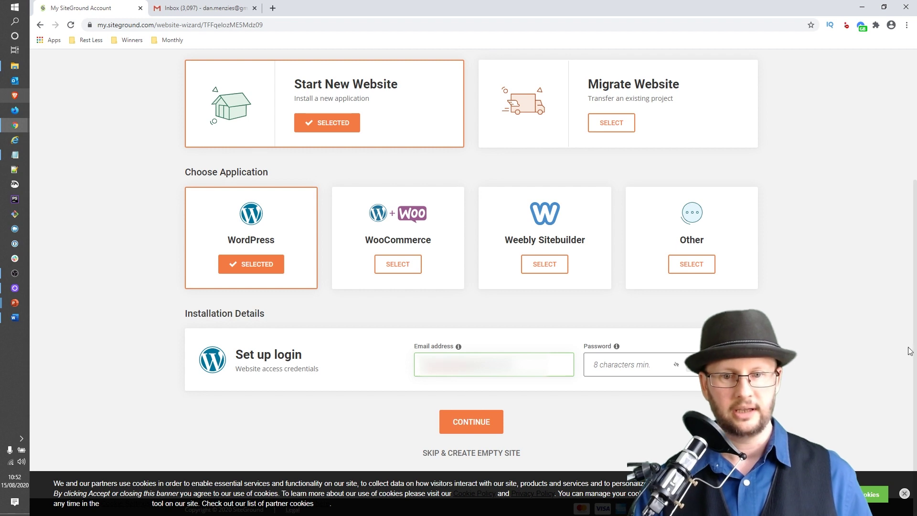
{"action": "key", "text": "Tab"}
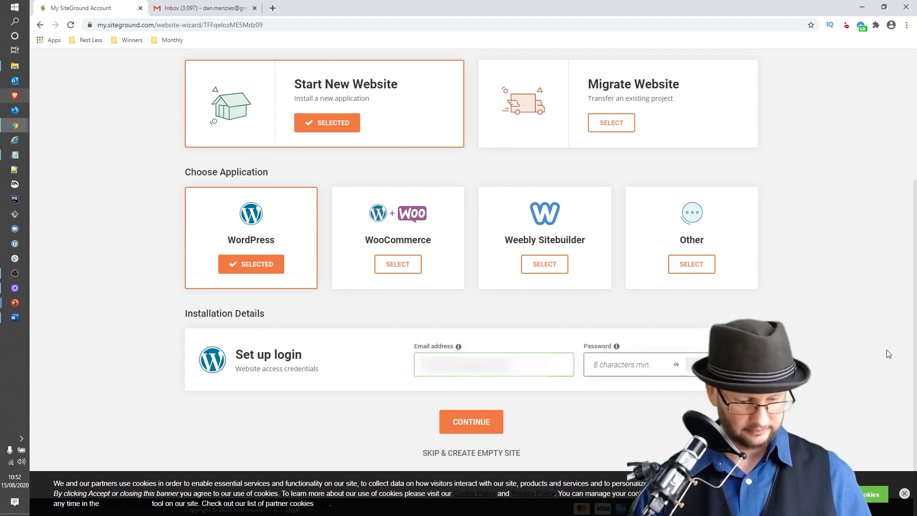
{"action": "type", "text": "•••••••"}
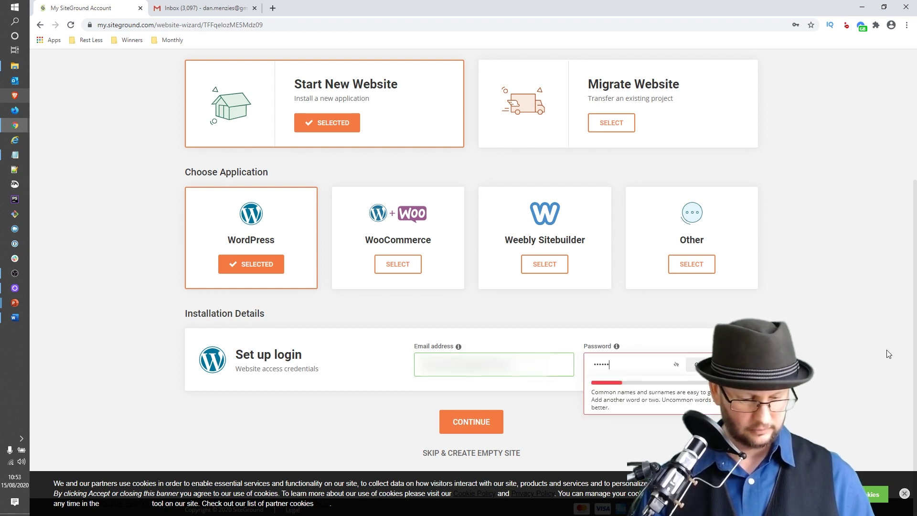
{"action": "type", "text": "•••••••"}
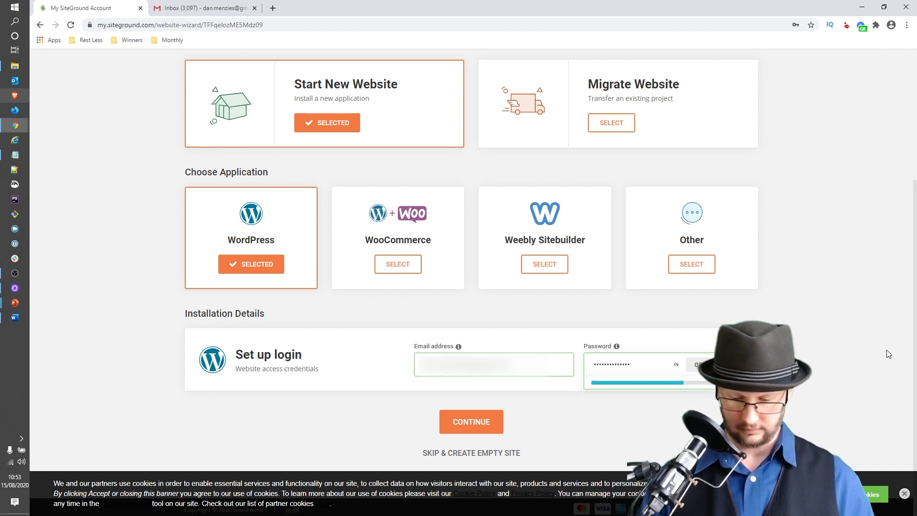
{"action": "type", "text": "•••"}
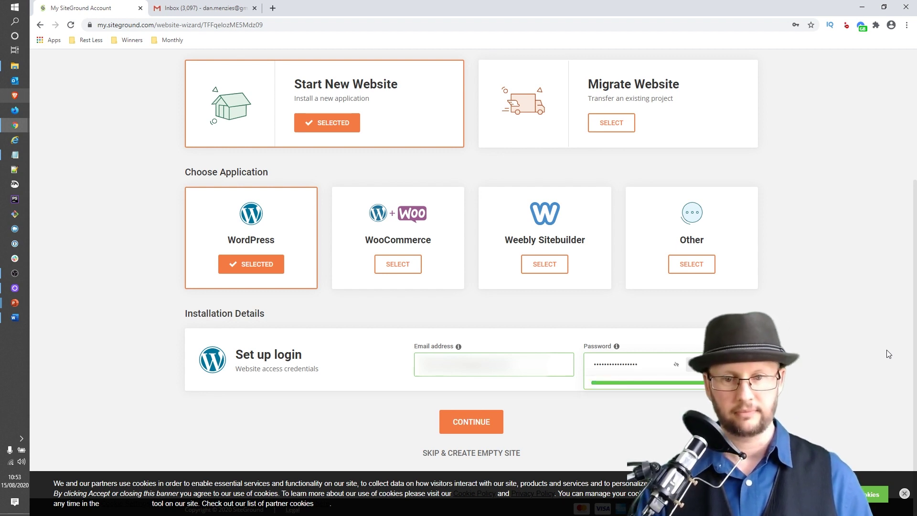
{"action": "left_click", "coordinate": [691, 383]}
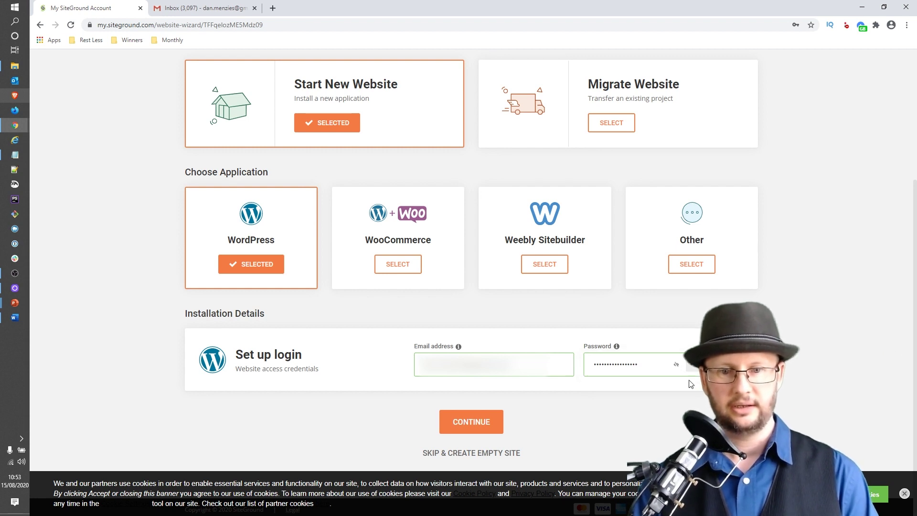
{"action": "left_click", "coordinate": [617, 368]}
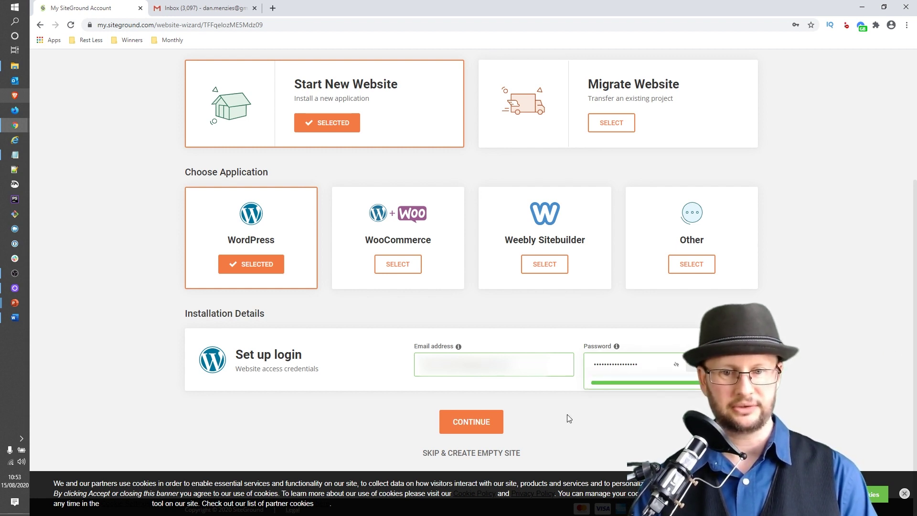
{"action": "left_click", "coordinate": [526, 402]}
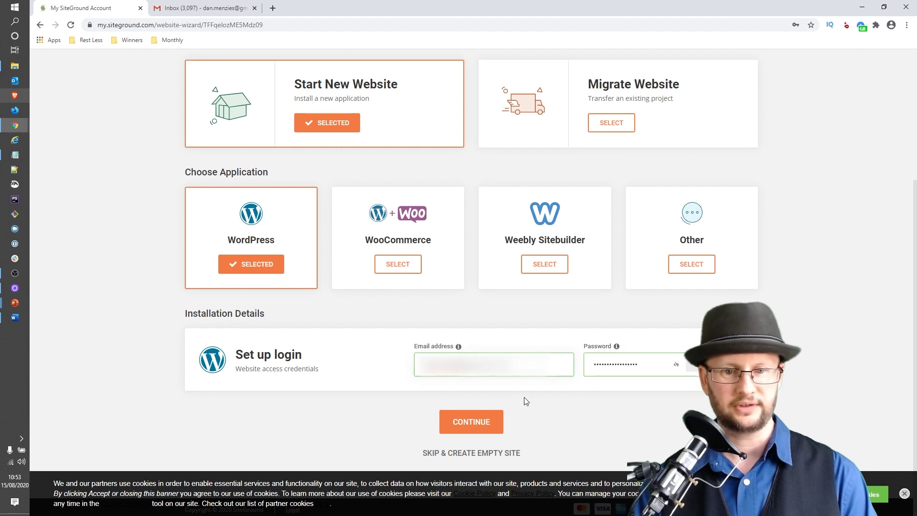
Finish the error418.coffee site setup without the paid site scanner, declining Chrome's password save.
{"action": "left_click", "coordinate": [473, 423]}
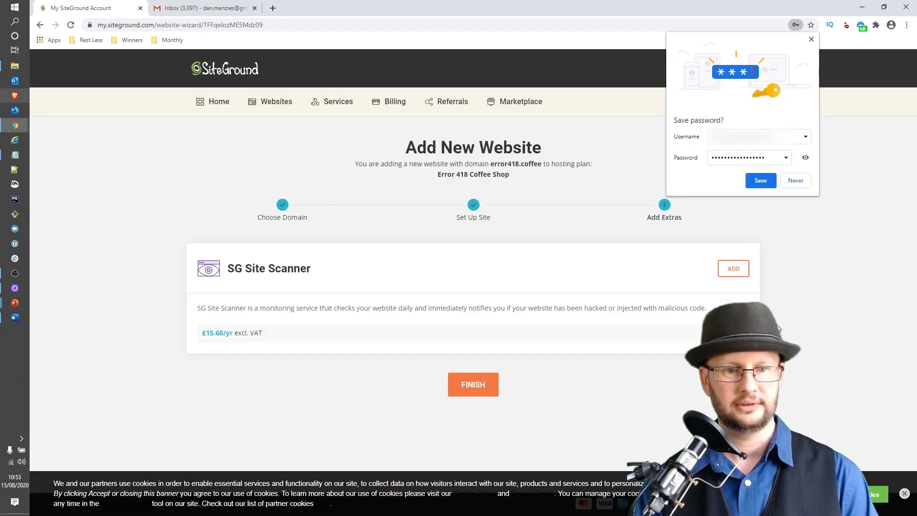
{"action": "left_click", "coordinate": [792, 181]}
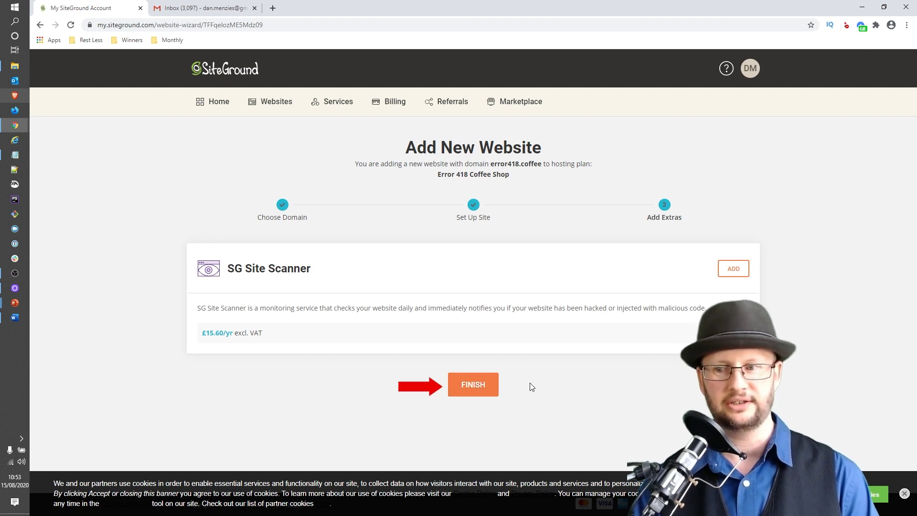
{"action": "left_click", "coordinate": [488, 384]}
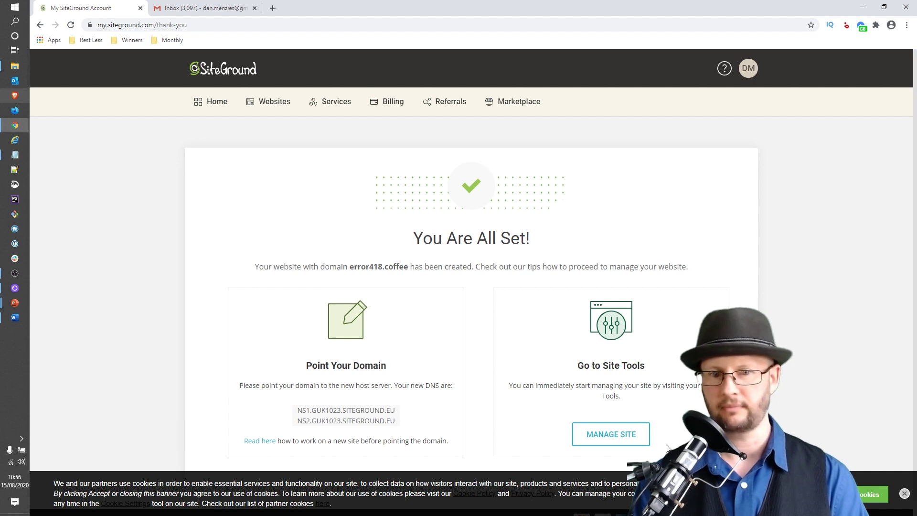
Go to error418.coffee's Site Tools and open Email > Accounts.
{"action": "left_click", "coordinate": [608, 440]}
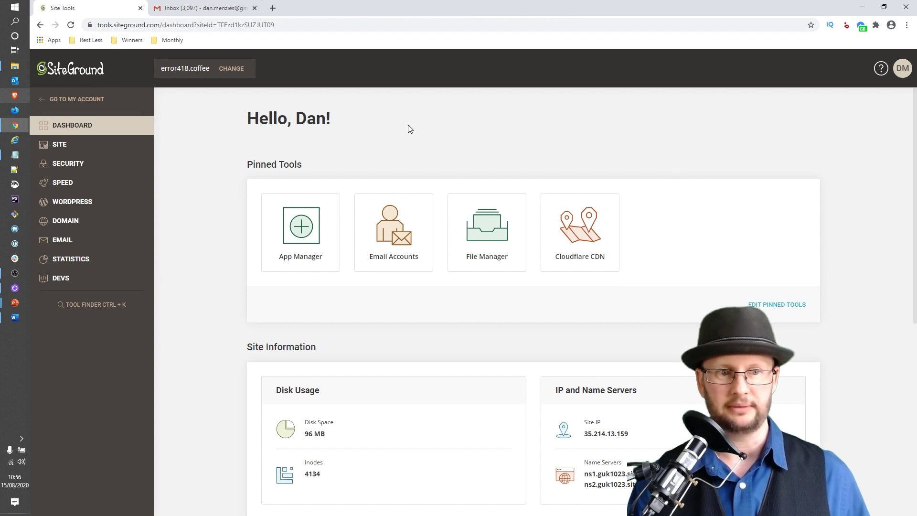
{"action": "left_click", "coordinate": [57, 247]}
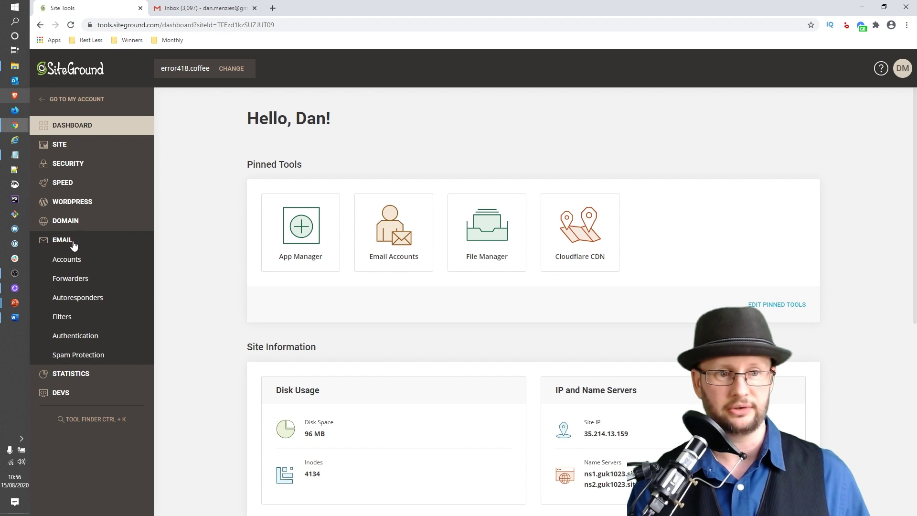
{"action": "left_click", "coordinate": [73, 260]}
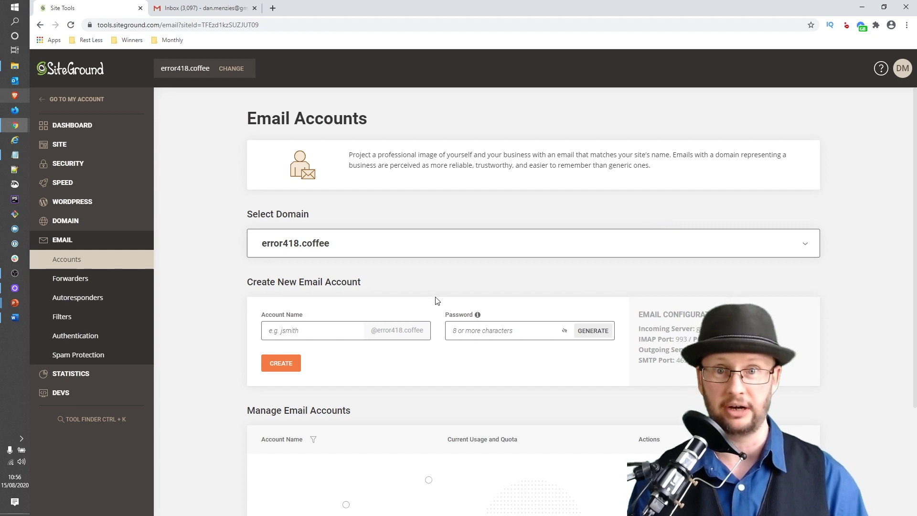
Enter the account name hello and start typing a strong mailbox password.
{"action": "left_click", "coordinate": [300, 332]}
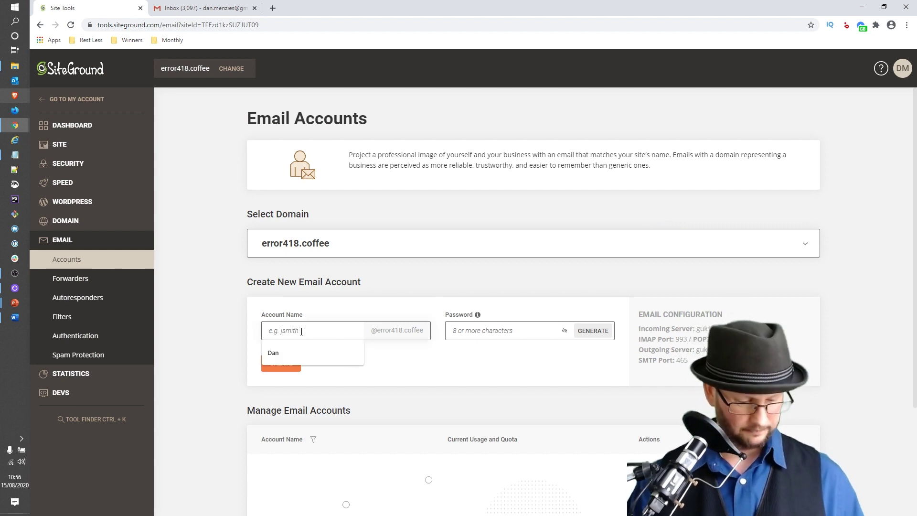
{"action": "type", "text": "hello"}
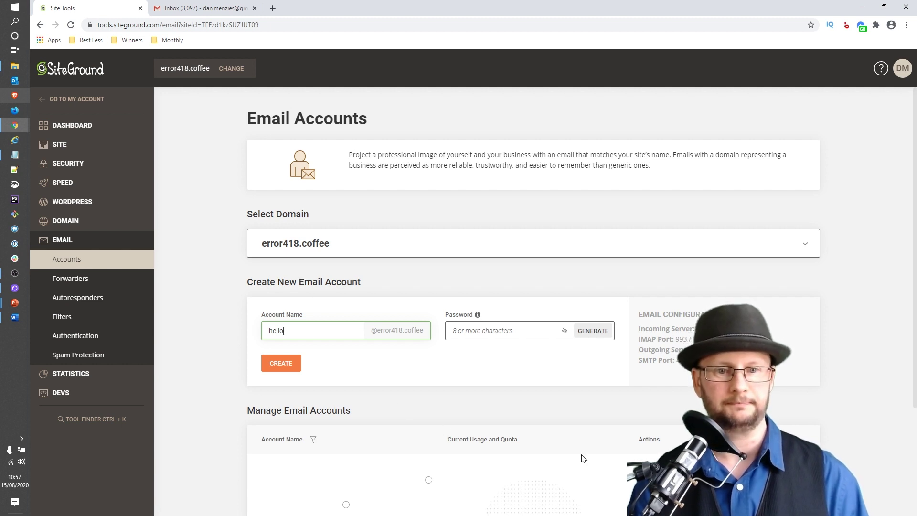
{"action": "left_click", "coordinate": [508, 330]}
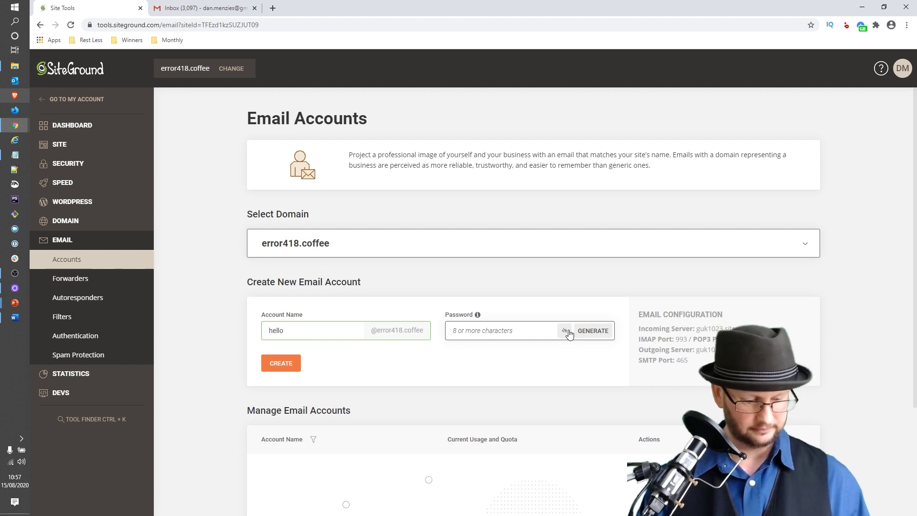
{"action": "type", "text": "p"}
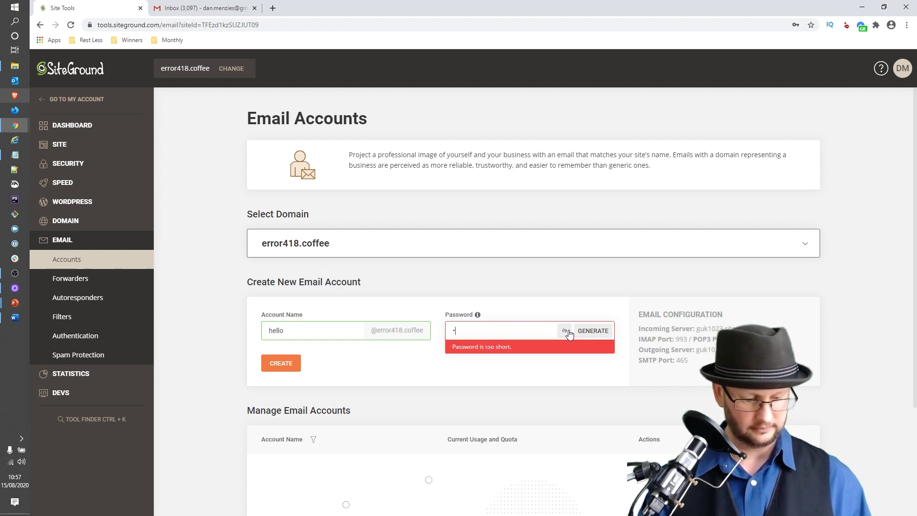
{"action": "type", "text": "••••••"}
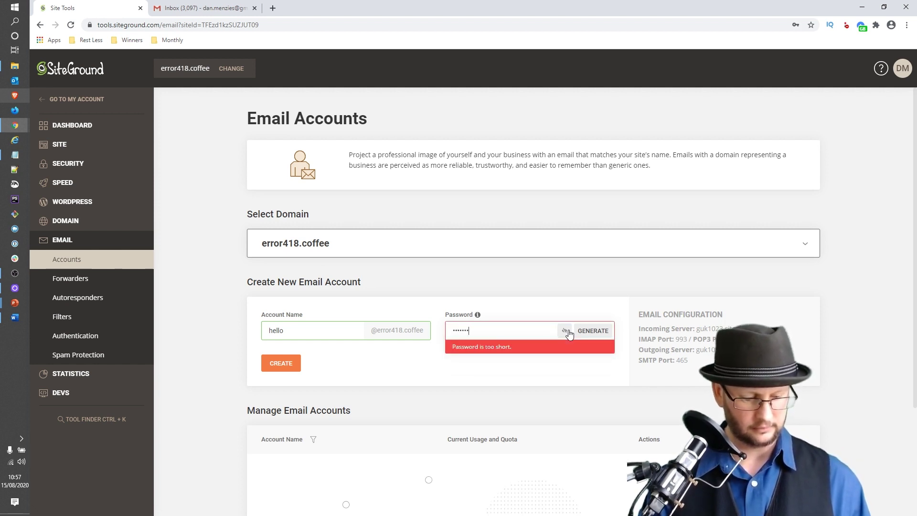
{"action": "type", "text": "•••••••"}
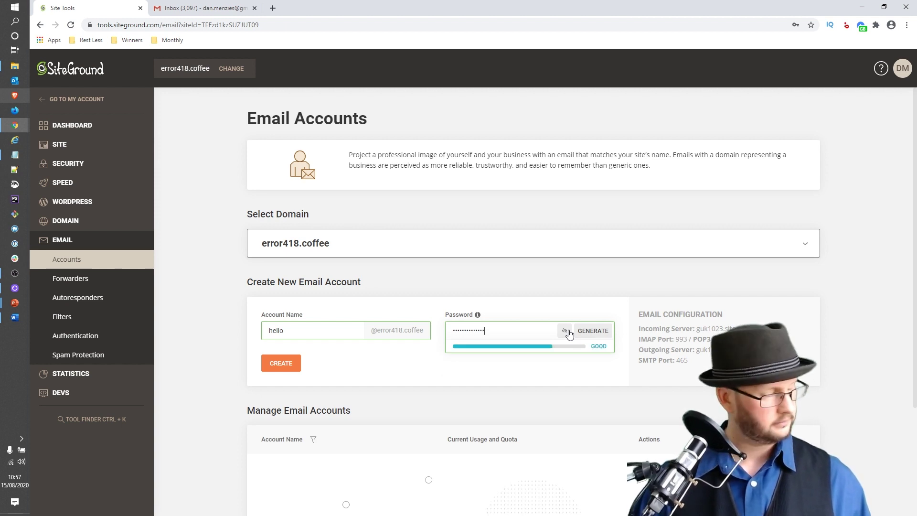
{"action": "type", "text": "•"}
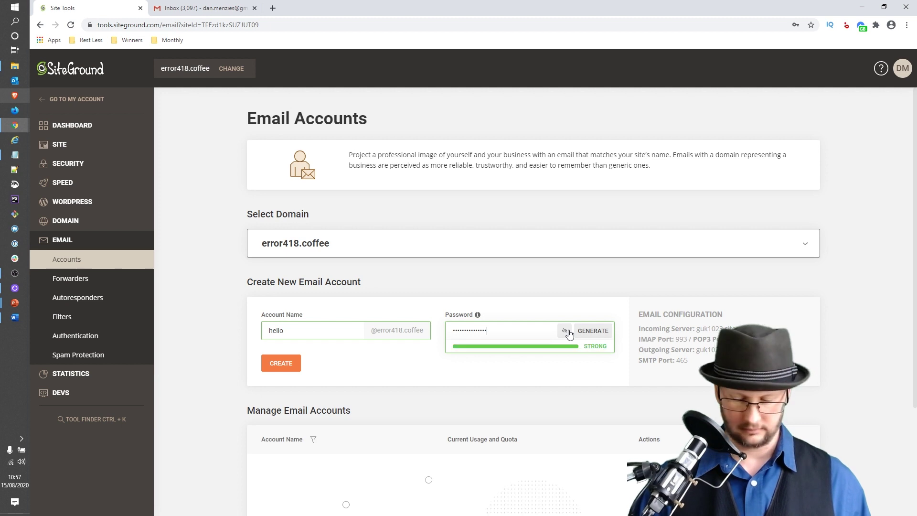
{"action": "type", "text": "••"}
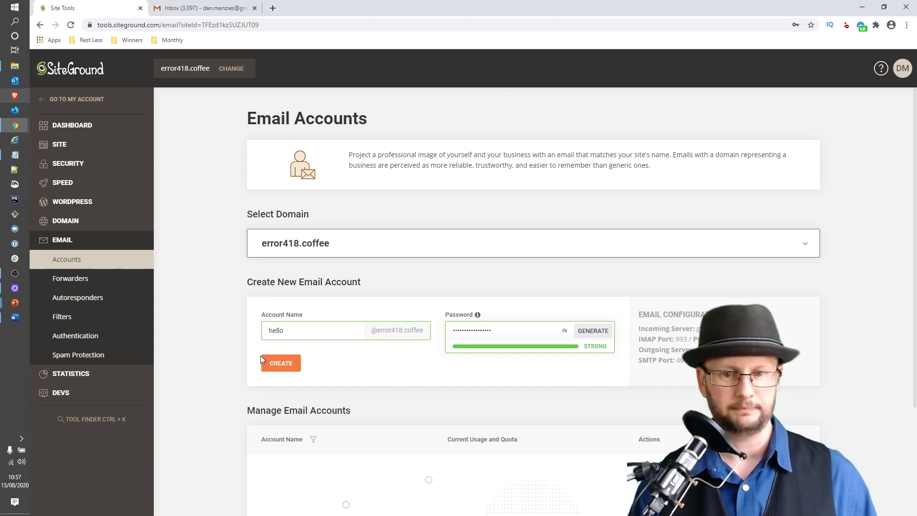
{"action": "left_click", "coordinate": [273, 364]}
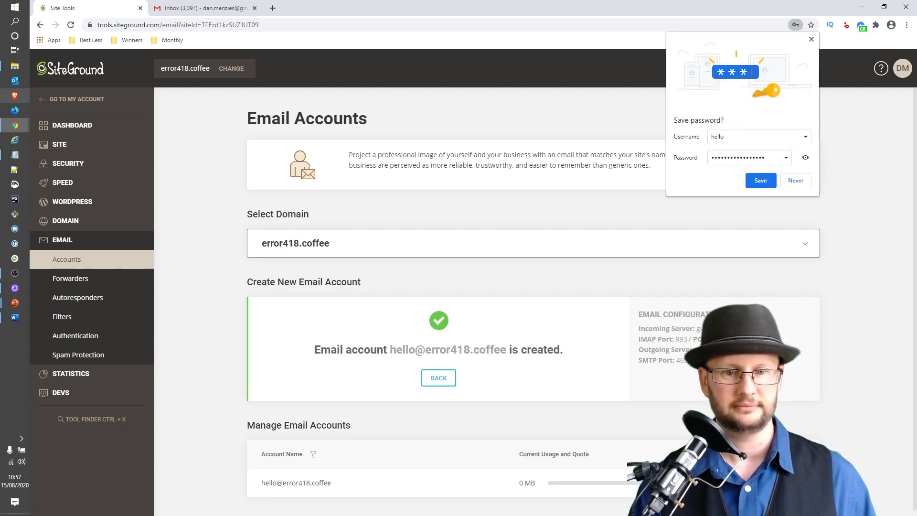
{"action": "left_click", "coordinate": [793, 181]}
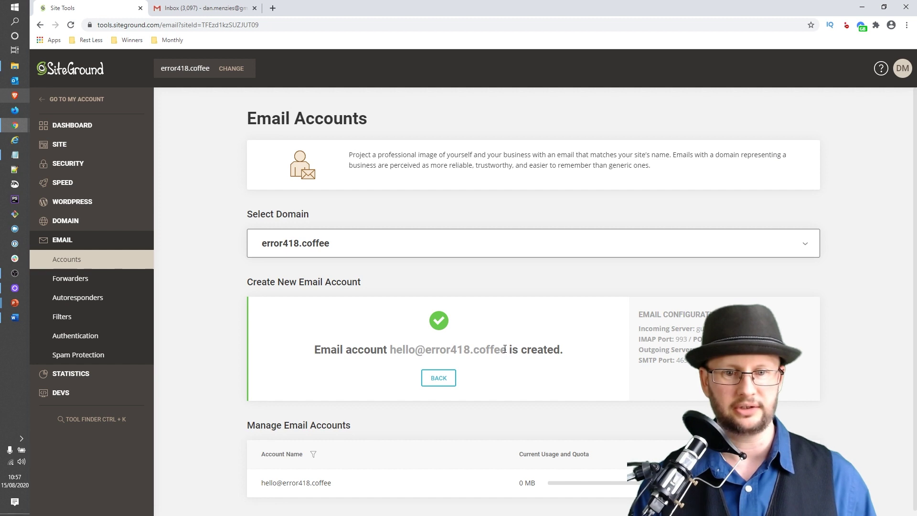
{"action": "mouse_move", "coordinate": [510, 350]}
{"action": "left_mouse_down"}
{"action": "mouse_move", "coordinate": [391, 350]}
{"action": "mouse_move", "coordinate": [507, 351]}
{"action": "left_mouse_up"}
{"action": "key", "text": "ctrl+c"}
{"action": "right_click", "coordinate": [489, 352]}
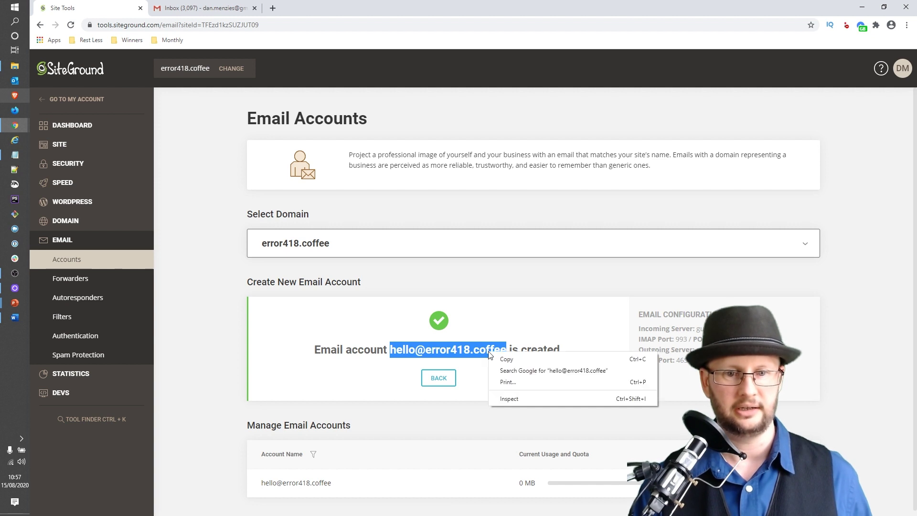
{"action": "left_click", "coordinate": [506, 356]}
{"action": "left_click", "coordinate": [579, 347]}
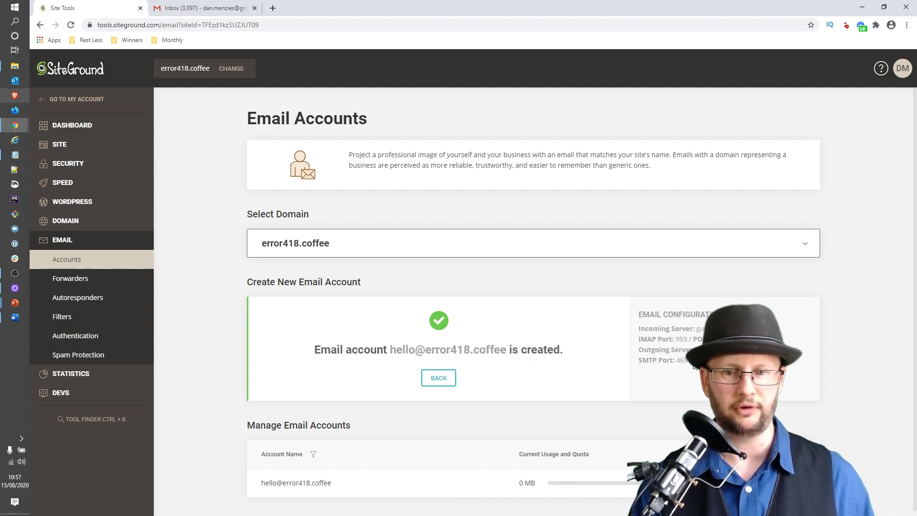
{"action": "scroll", "coordinate": [444, 352], "scroll_direction": "down", "scroll_amount": 1}
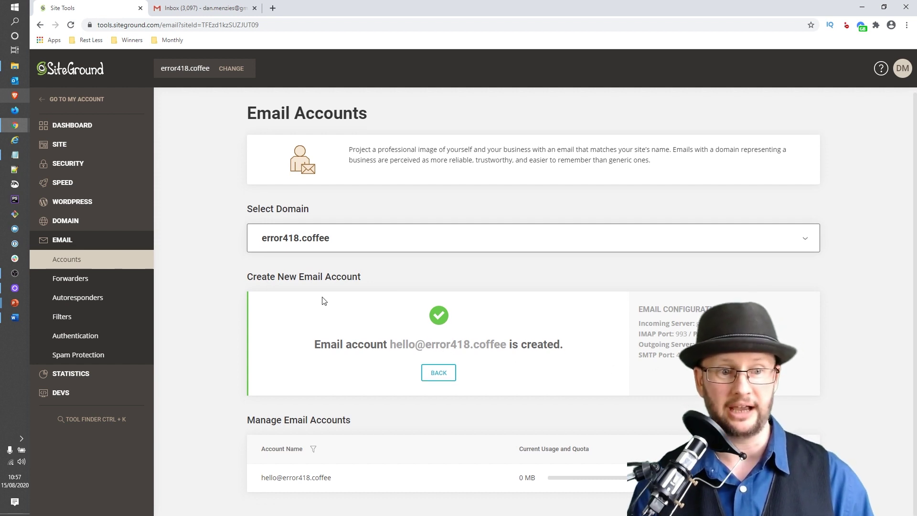
{"action": "left_click", "coordinate": [63, 284]}
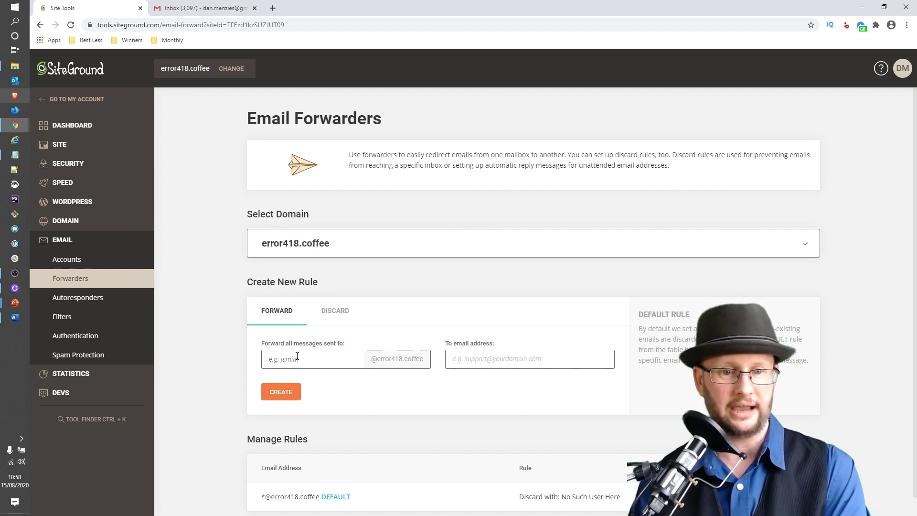
{"action": "left_click", "coordinate": [298, 356]}
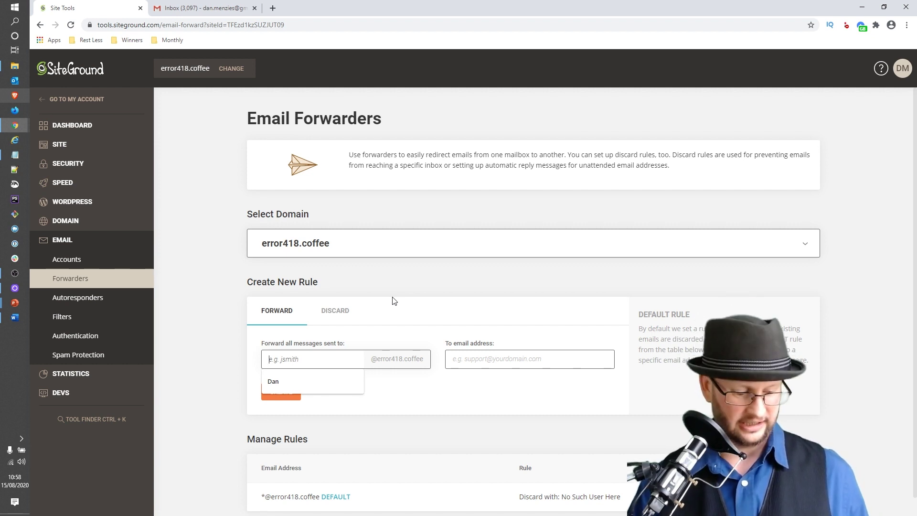
{"action": "type", "text": "administrato"}
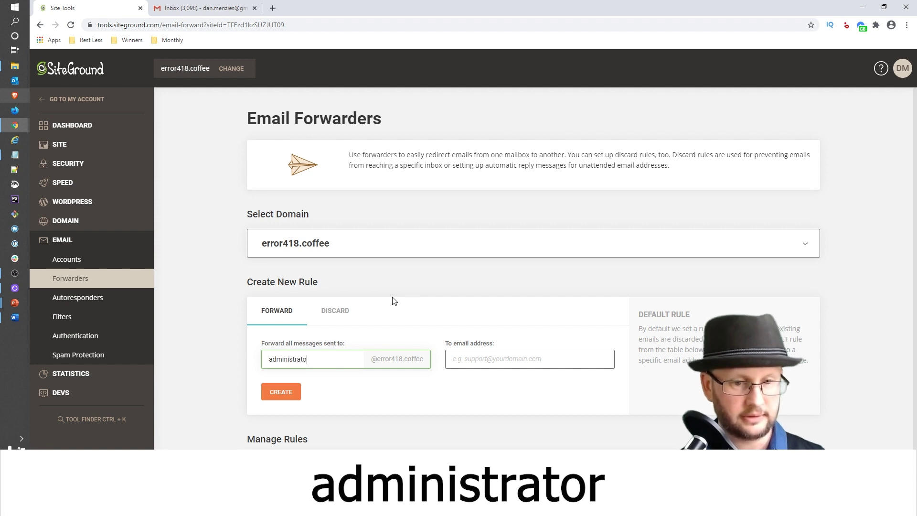
{"action": "key", "text": "Tab"}
{"action": "key", "text": "Tab"}
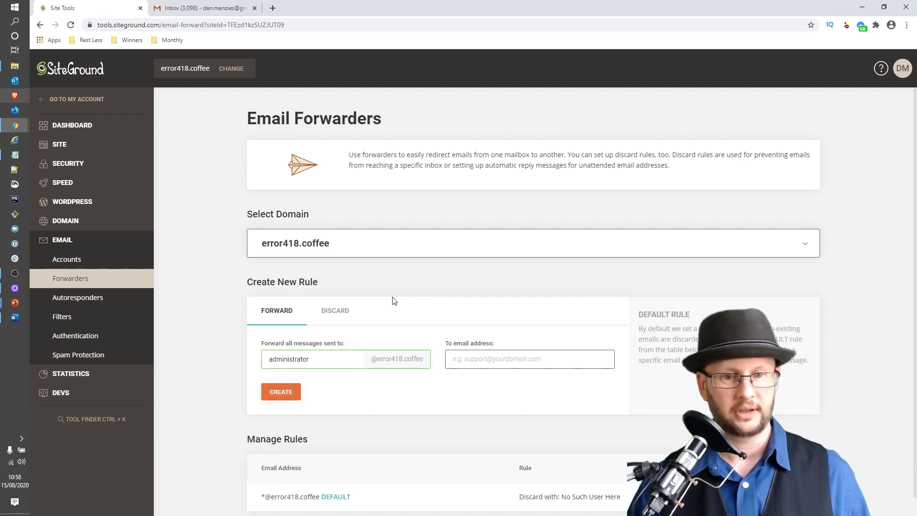
{"action": "left_click", "coordinate": [476, 366]}
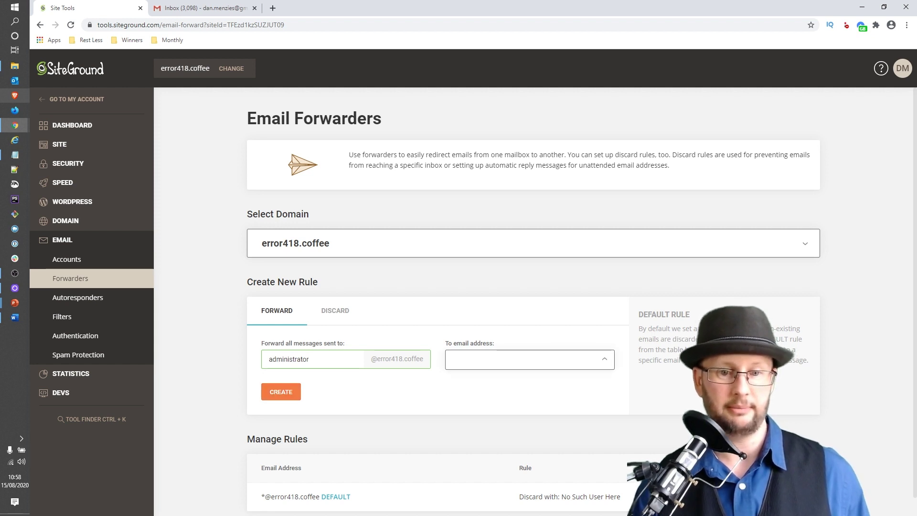
{"action": "key", "text": "ctrl+v"}
{"action": "key", "text": "Return"}
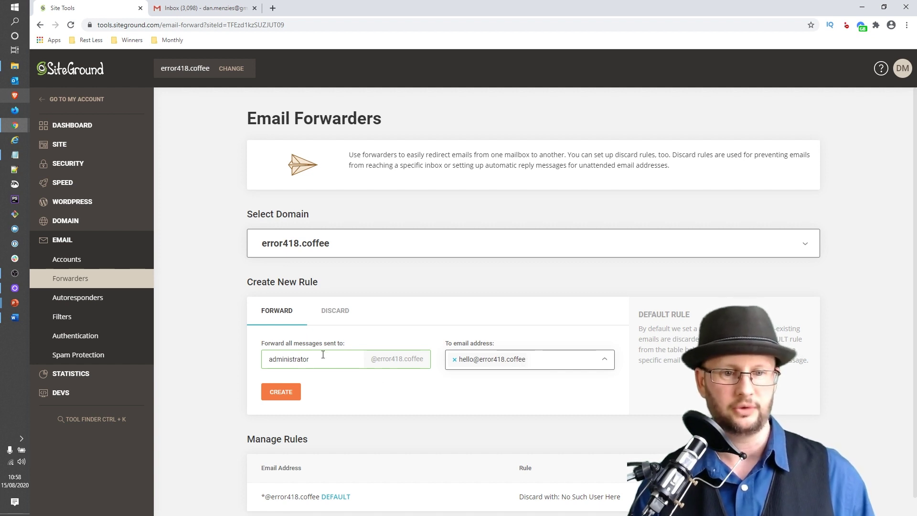
{"action": "left_click", "coordinate": [283, 401]}
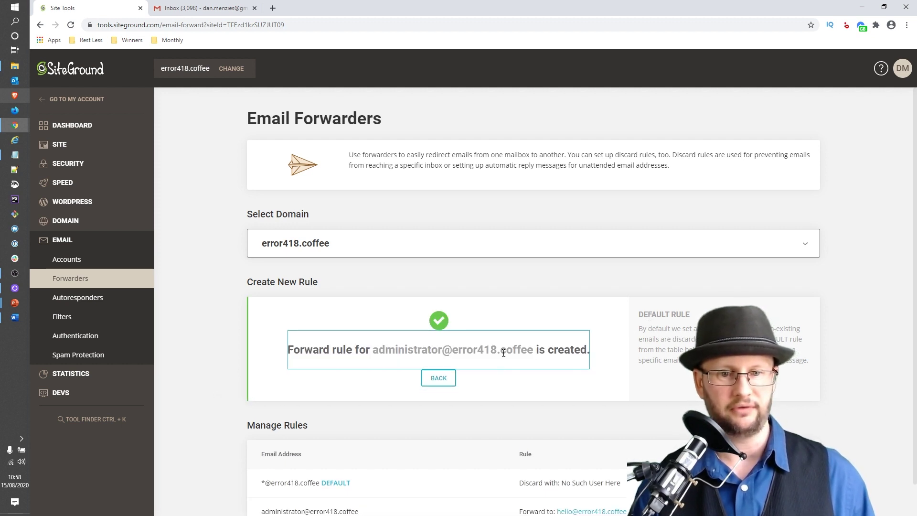
{"action": "left_click", "coordinate": [438, 382]}
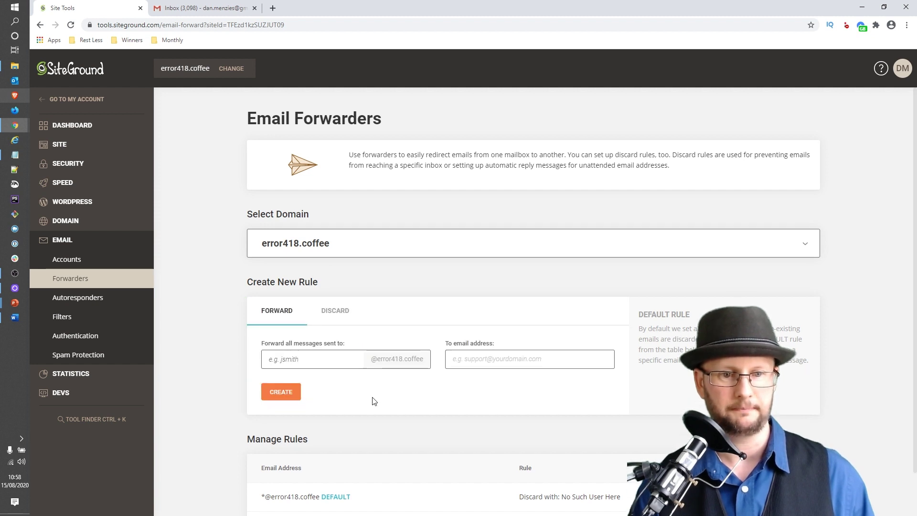
{"action": "left_click", "coordinate": [322, 363]}
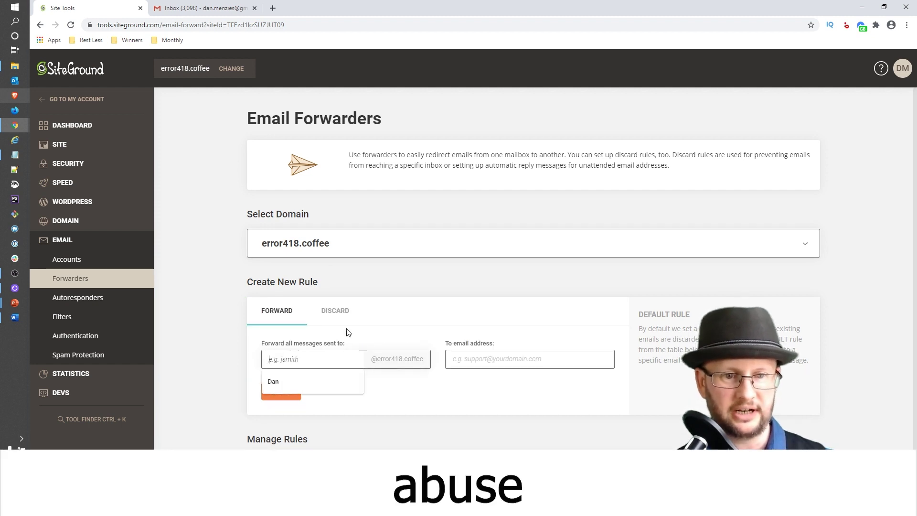
{"action": "type", "text": "ab"}
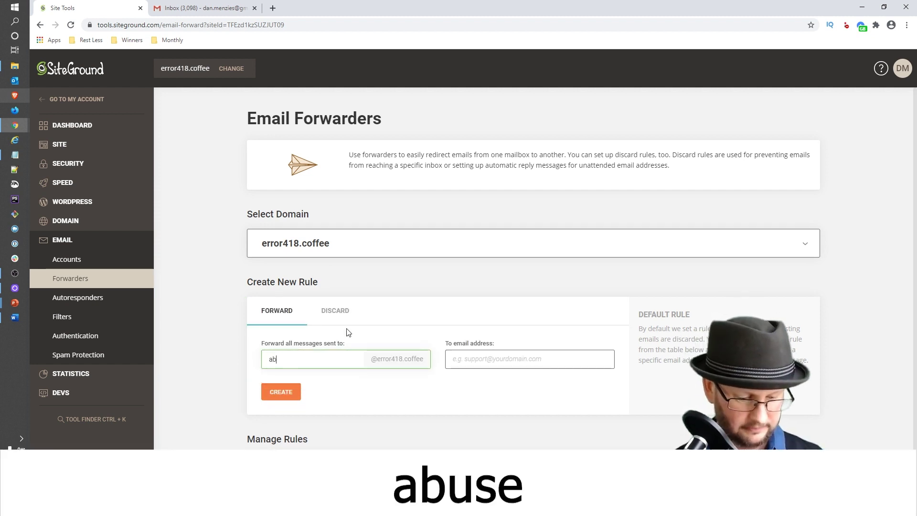
{"action": "type", "text": "use"}
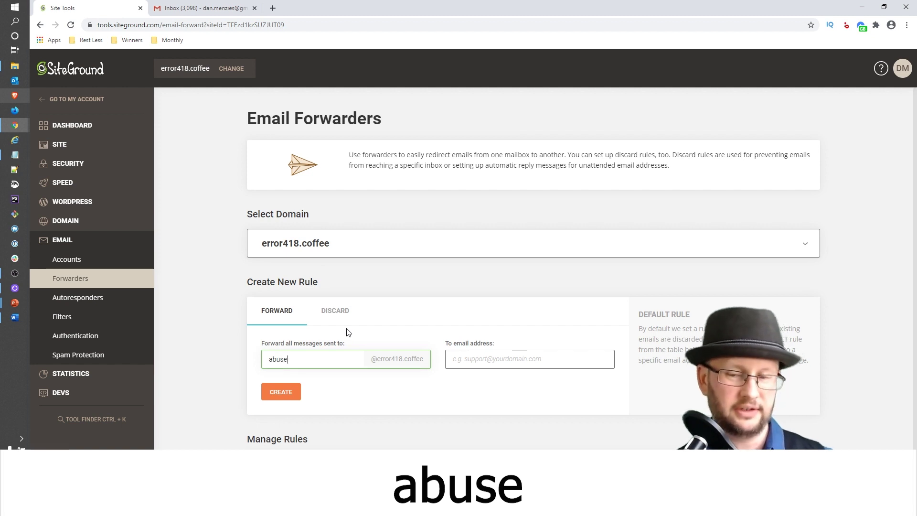
{"action": "left_click", "coordinate": [460, 358]}
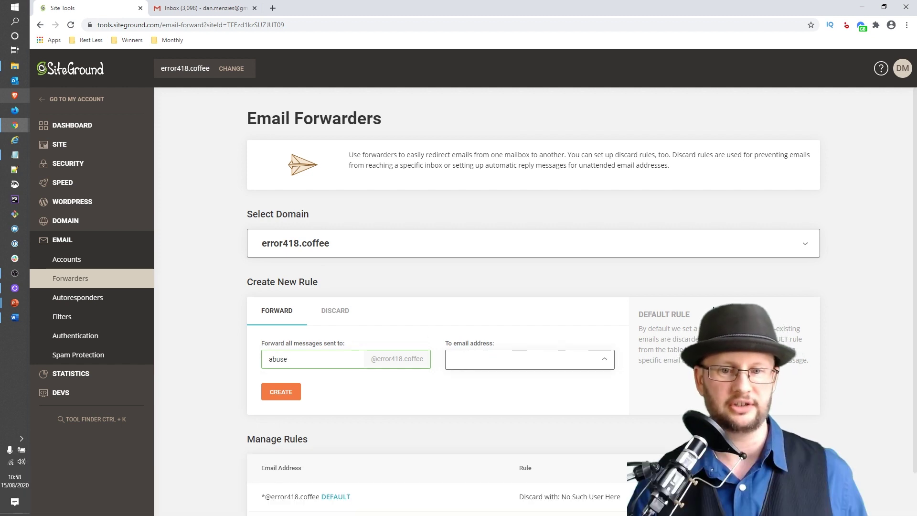
{"action": "key", "text": "ctrl+v"}
{"action": "key", "text": "Return"}
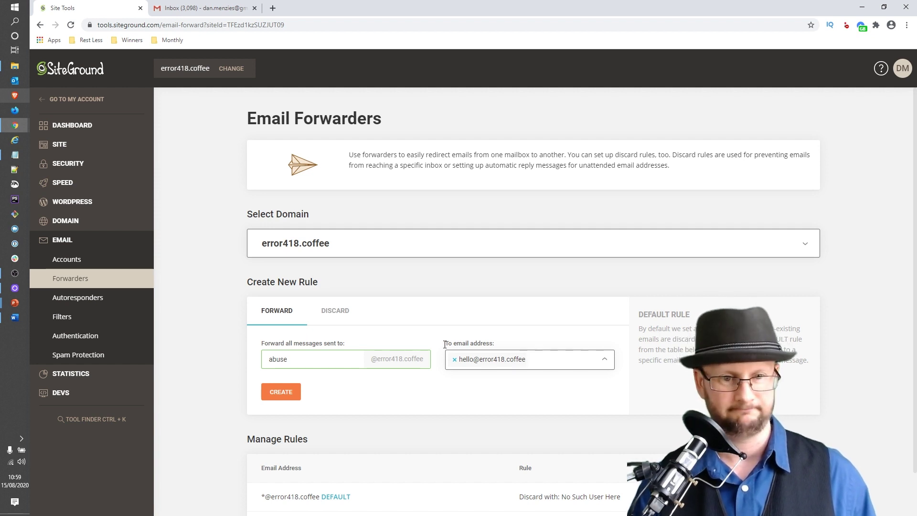
{"action": "left_click", "coordinate": [275, 393]}
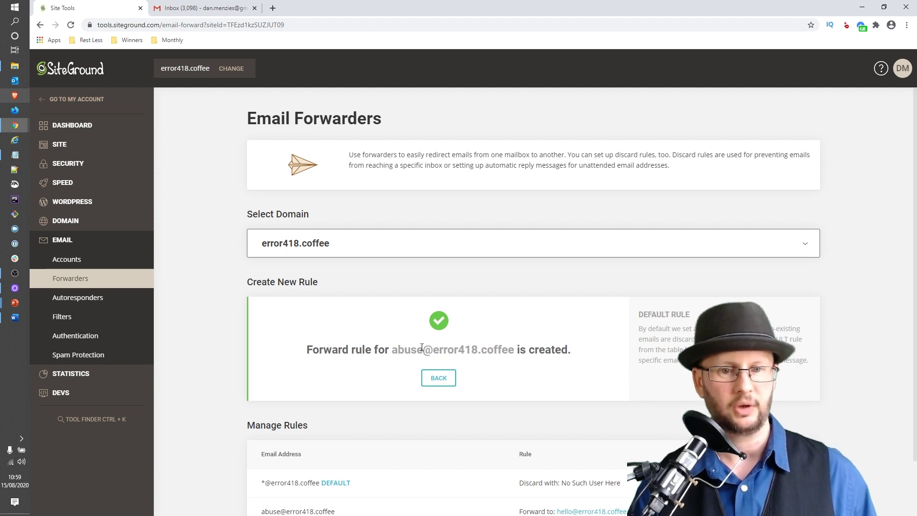
{"action": "left_click", "coordinate": [434, 378]}
{"action": "left_click", "coordinate": [295, 356]}
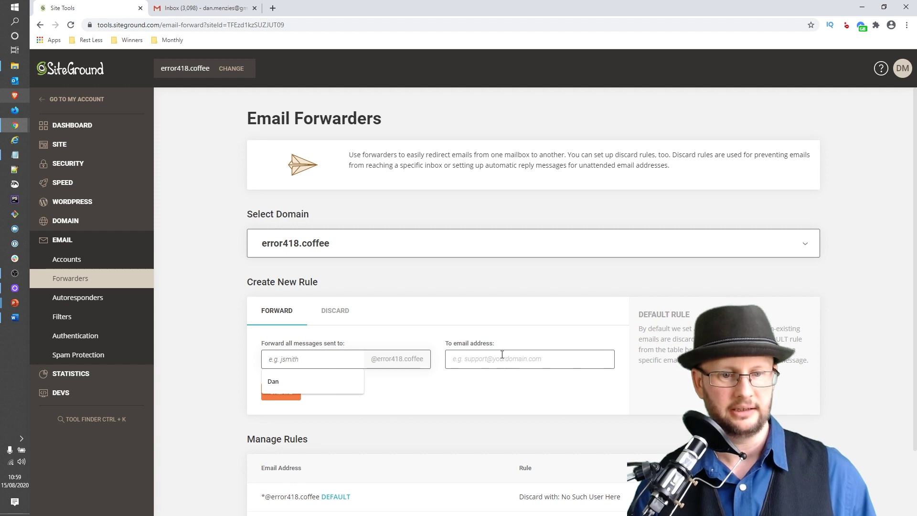
{"action": "type", "text": "p"}
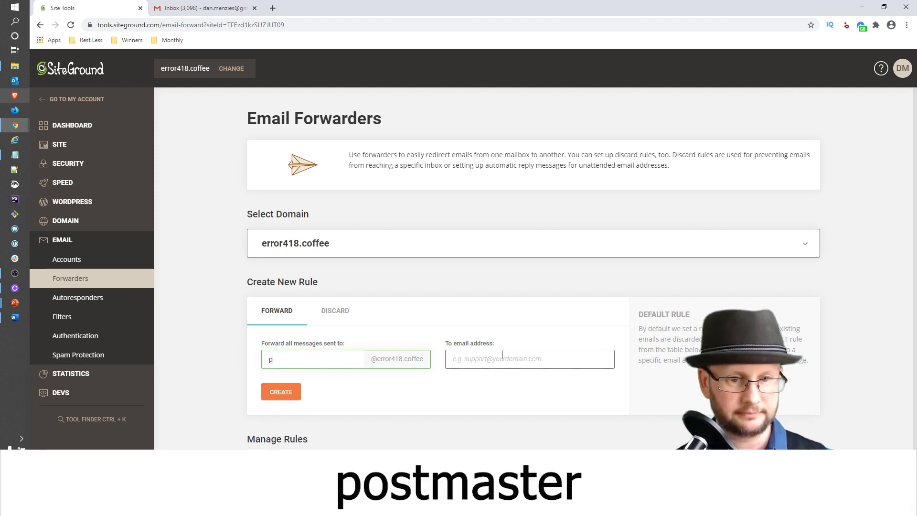
{"action": "type", "text": "ostmaster"}
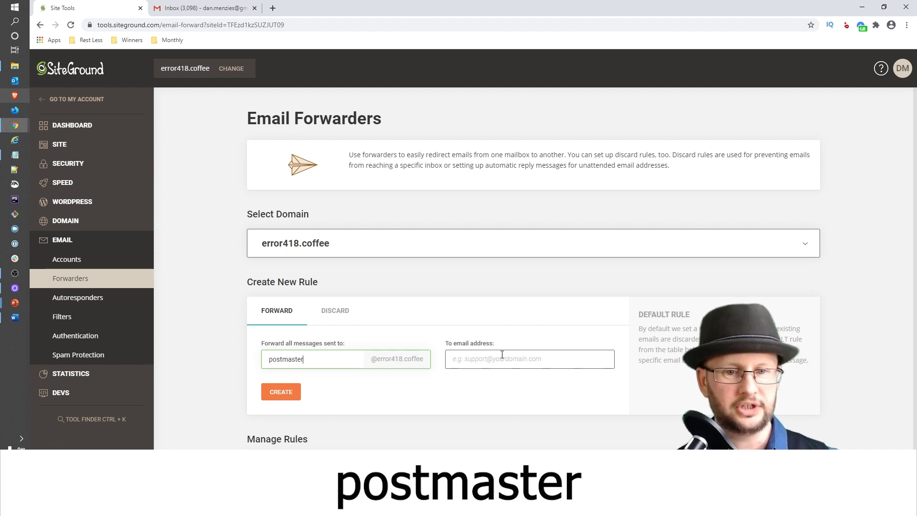
{"action": "left_click", "coordinate": [502, 354]}
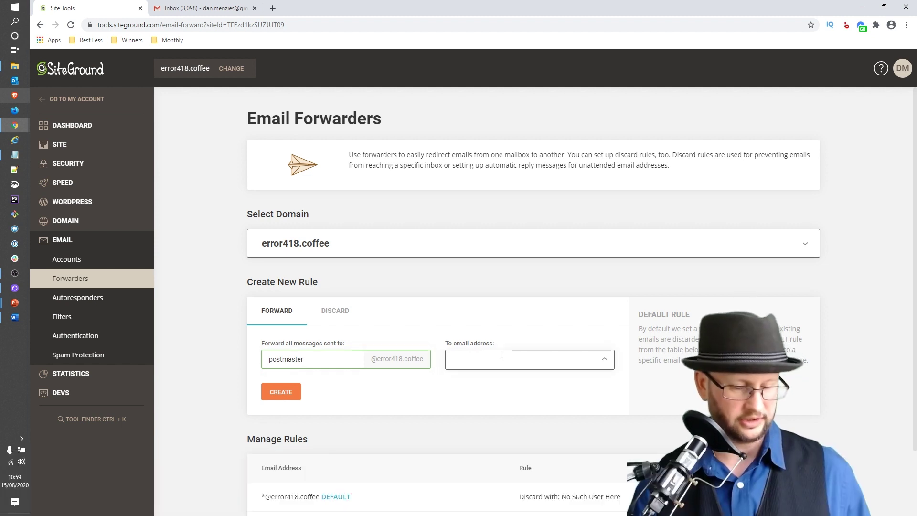
{"action": "key", "text": "ctrl+v"}
{"action": "key", "text": "Return"}
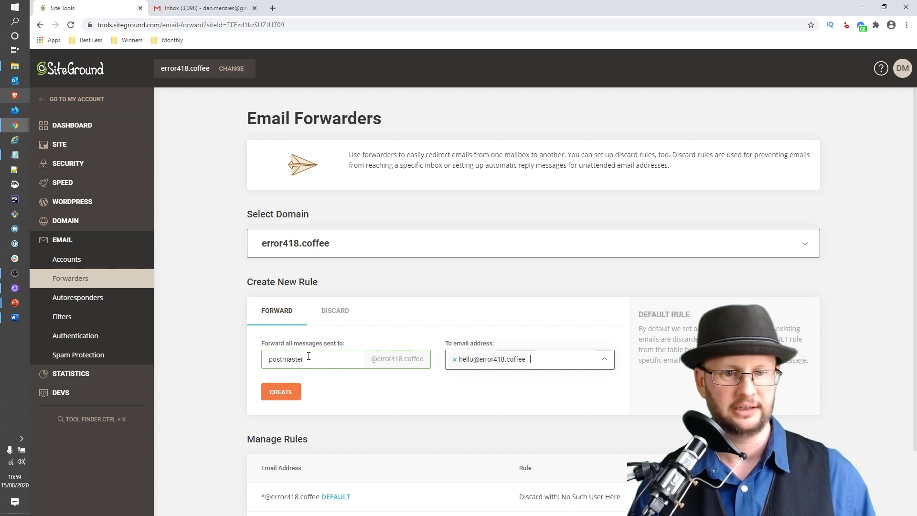
{"action": "left_click", "coordinate": [274, 398]}
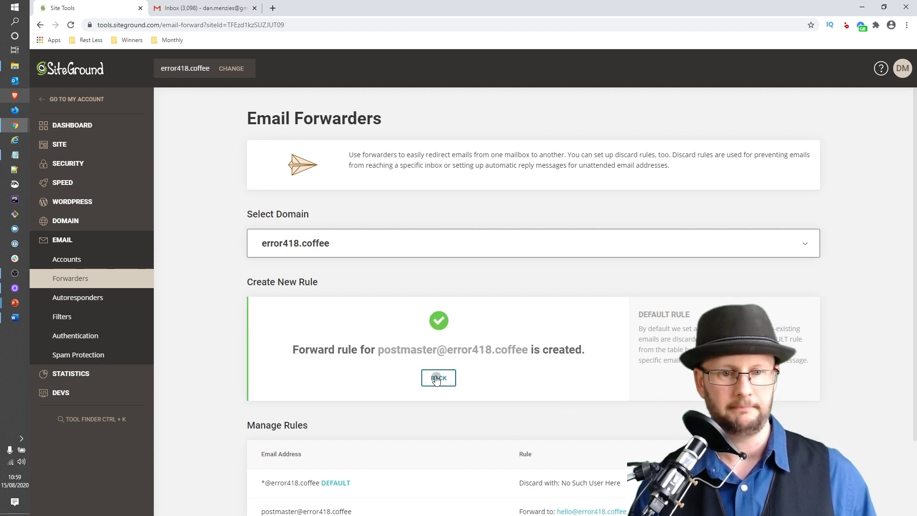
{"action": "left_click", "coordinate": [437, 379]}
{"action": "left_click", "coordinate": [330, 359]}
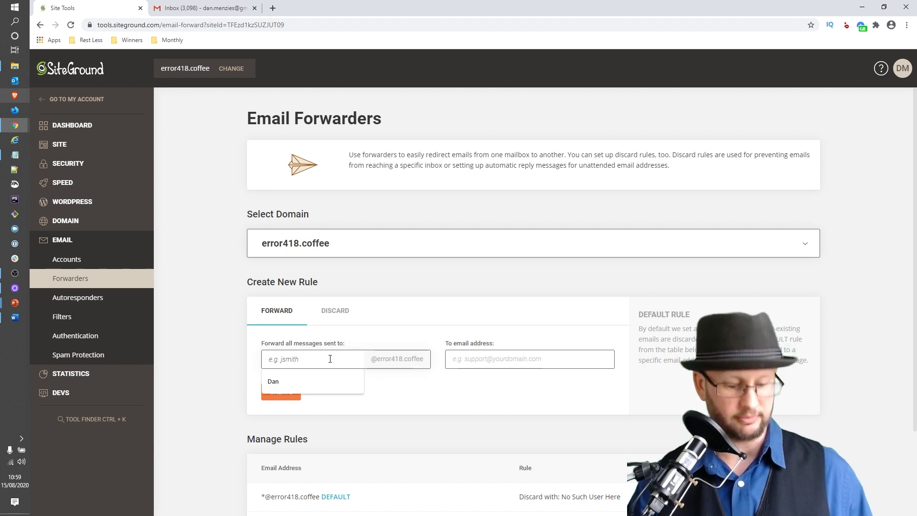
{"action": "type", "text": "hostmaster"}
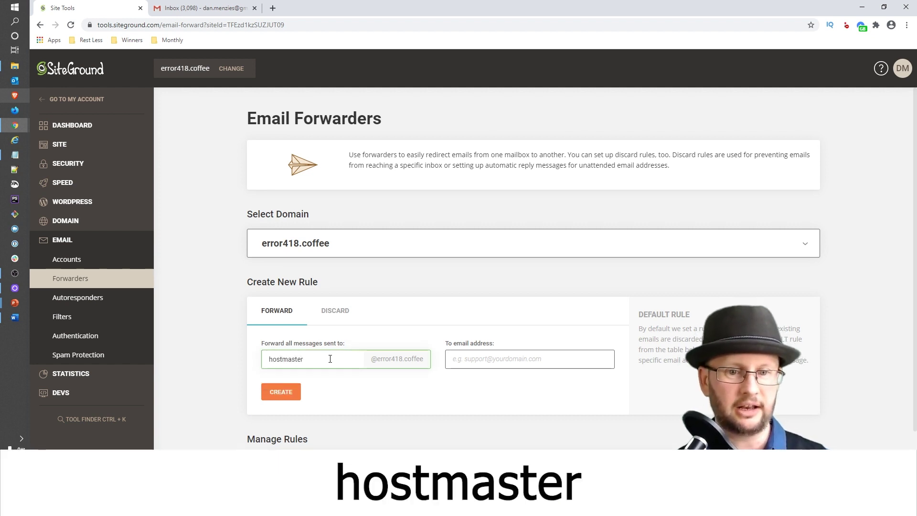
{"action": "left_click", "coordinate": [519, 362]}
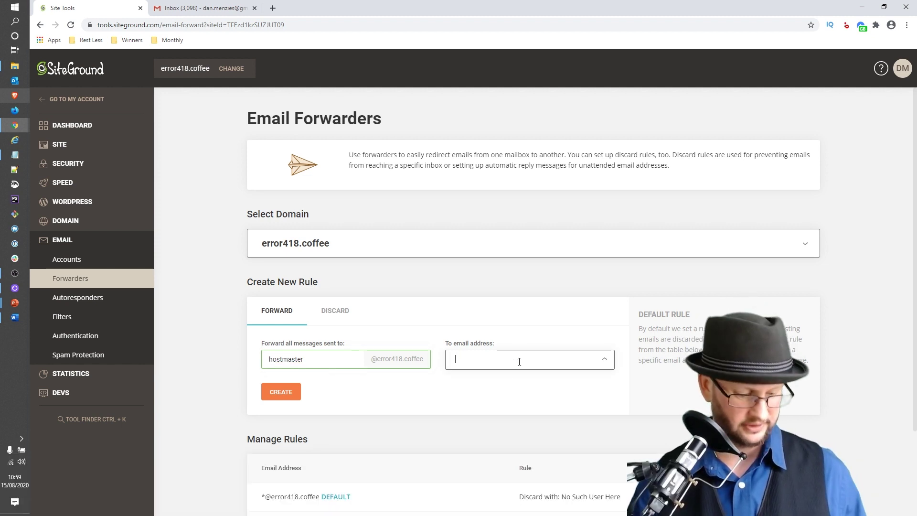
{"action": "key", "text": "ctrl+v"}
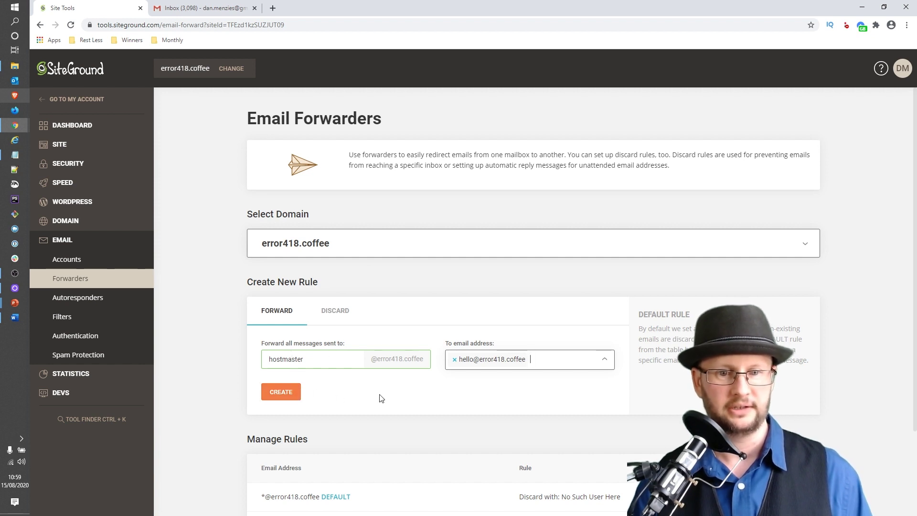
{"action": "left_click", "coordinate": [286, 392]}
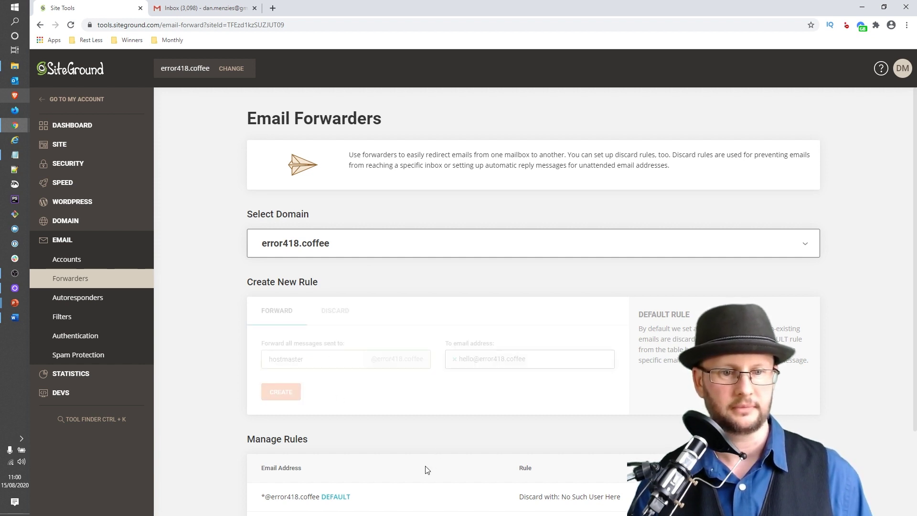
{"action": "left_click", "coordinate": [438, 379]}
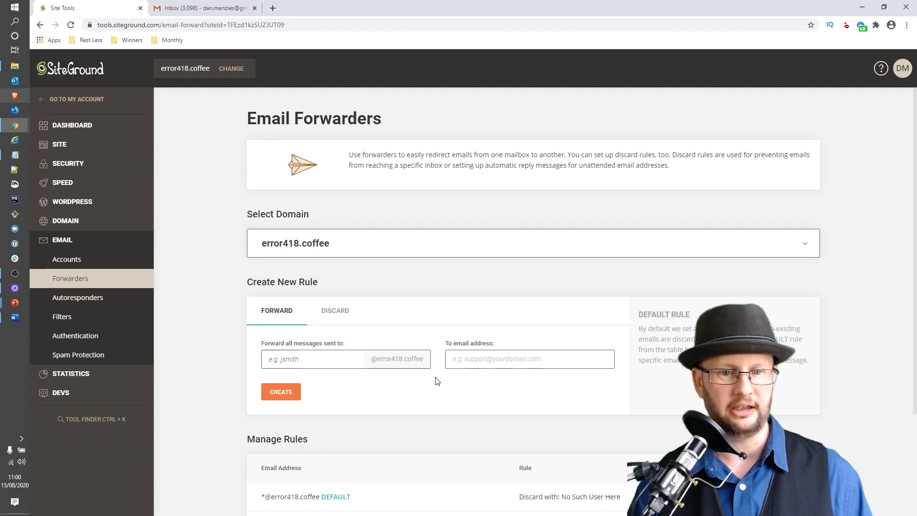
{"action": "left_click", "coordinate": [306, 355]}
{"action": "type", "text": "we"}
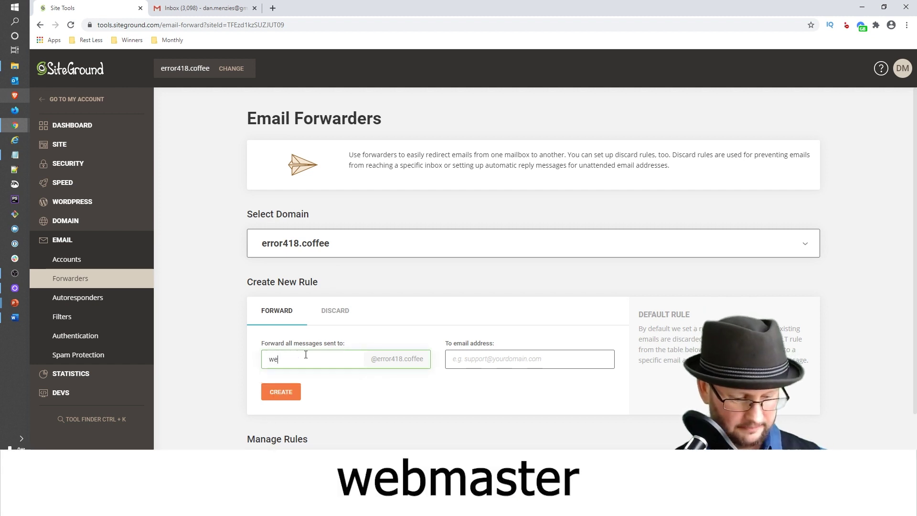
{"action": "type", "text": "bmaster"}
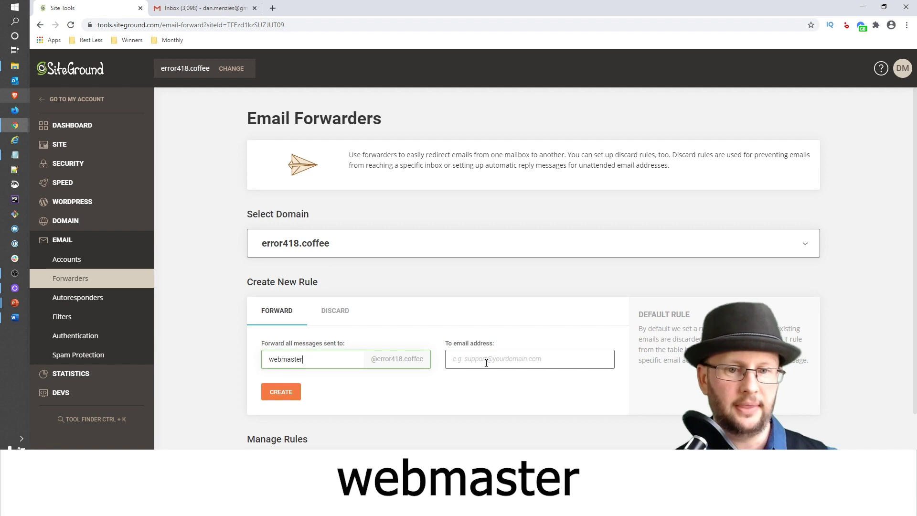
{"action": "left_click", "coordinate": [600, 357]}
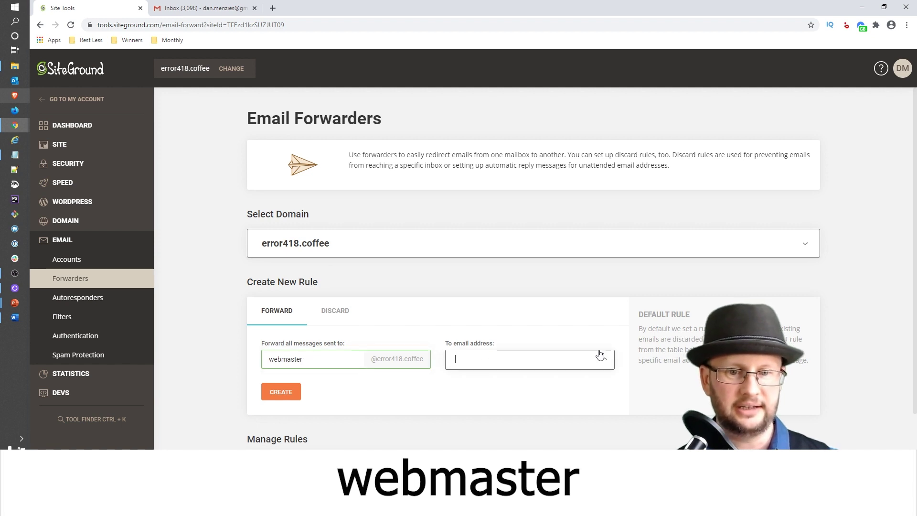
{"action": "key", "text": "ctrl+v"}
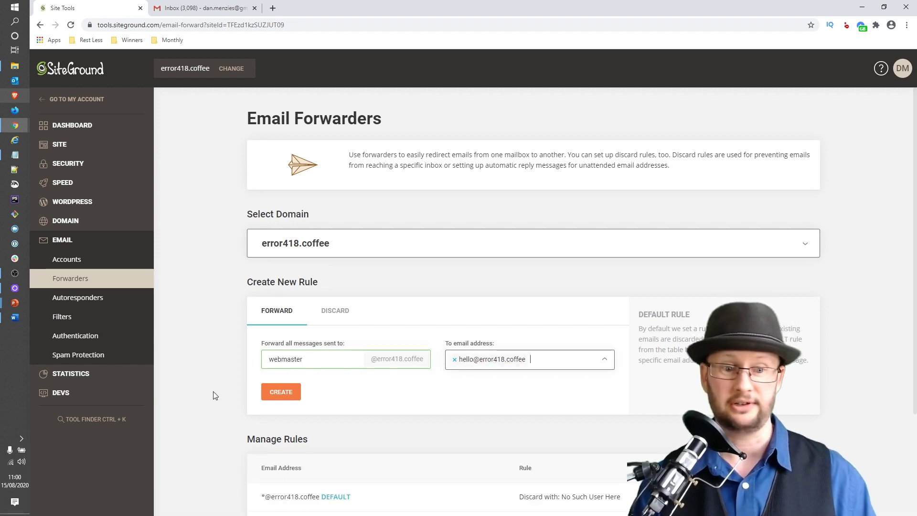
{"action": "left_click", "coordinate": [287, 395]}
{"action": "scroll", "coordinate": [860, 345], "scroll_direction": "down", "scroll_amount": 3}
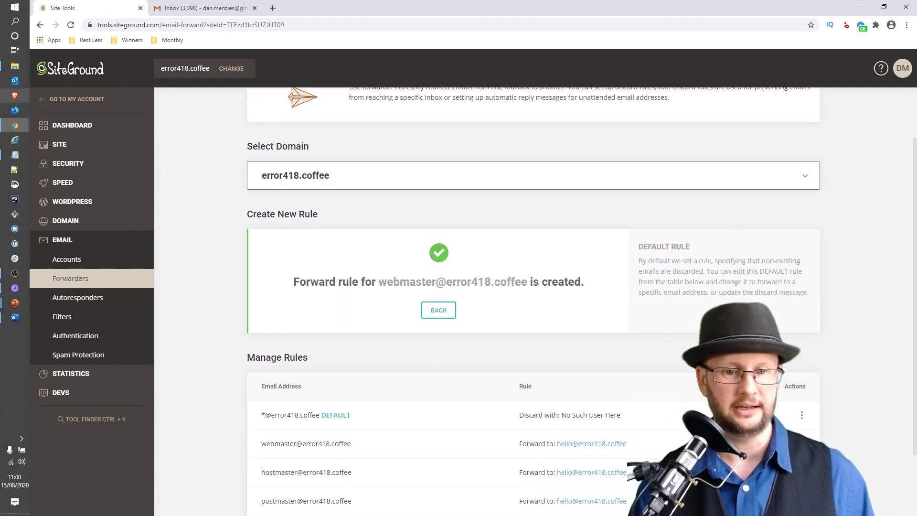